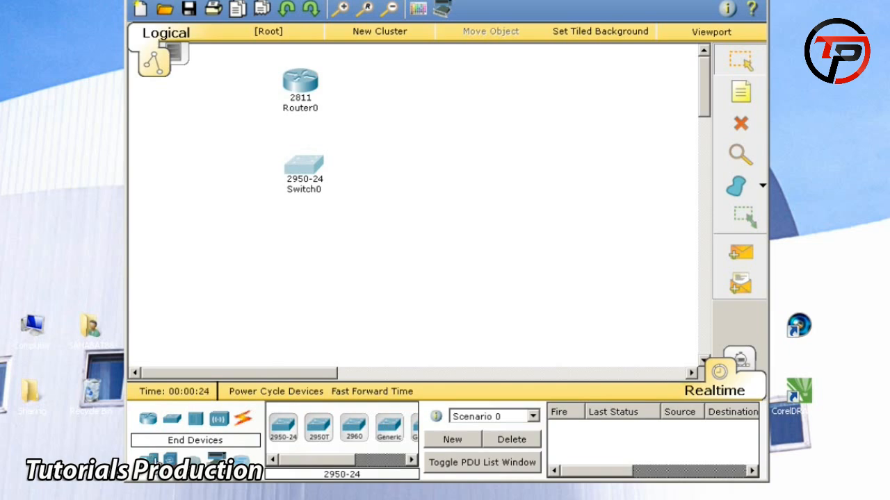
Place three 7960 IP phones side by side in the workspace below the switch
drag(301, 461, 333, 464)
click(313, 427)
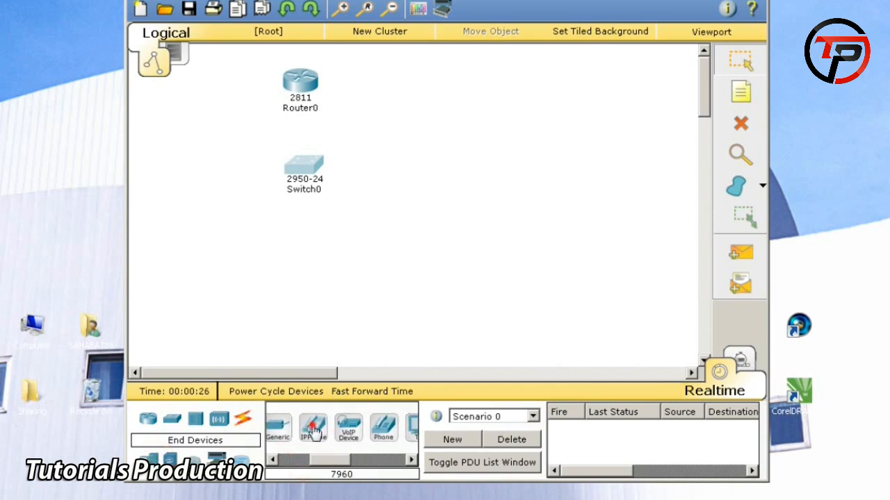
click(208, 215)
drag(215, 222, 219, 250)
click(308, 427)
click(299, 240)
drag(306, 239, 309, 264)
click(313, 427)
click(375, 253)
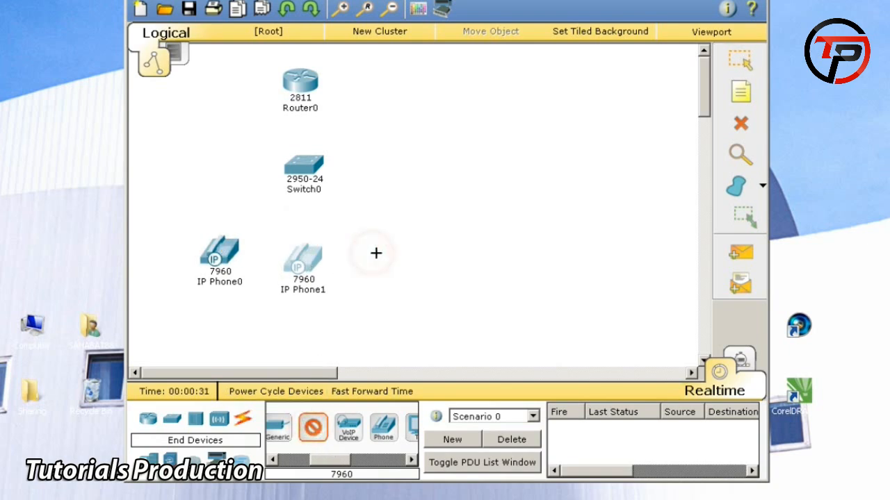
click(374, 256)
click(699, 50)
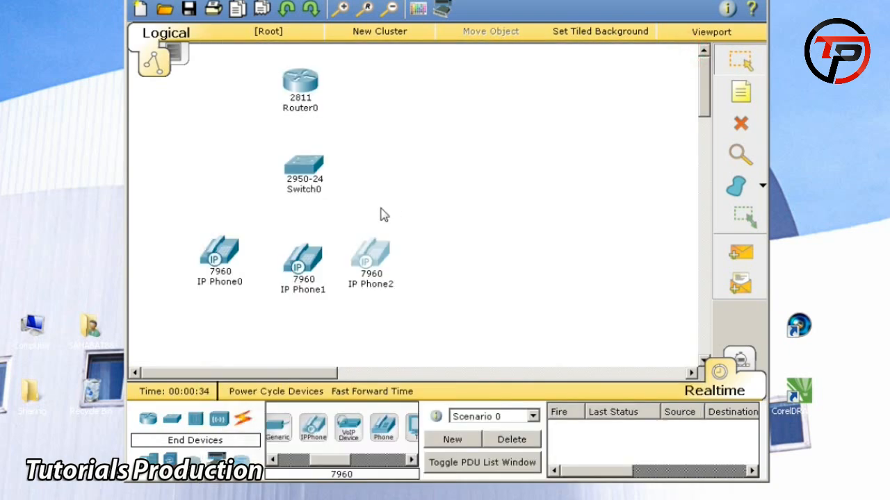
Align the three IP phones in an evenly spaced row beneath the switch
drag(372, 256, 386, 258)
drag(314, 259, 316, 258)
drag(215, 255, 224, 258)
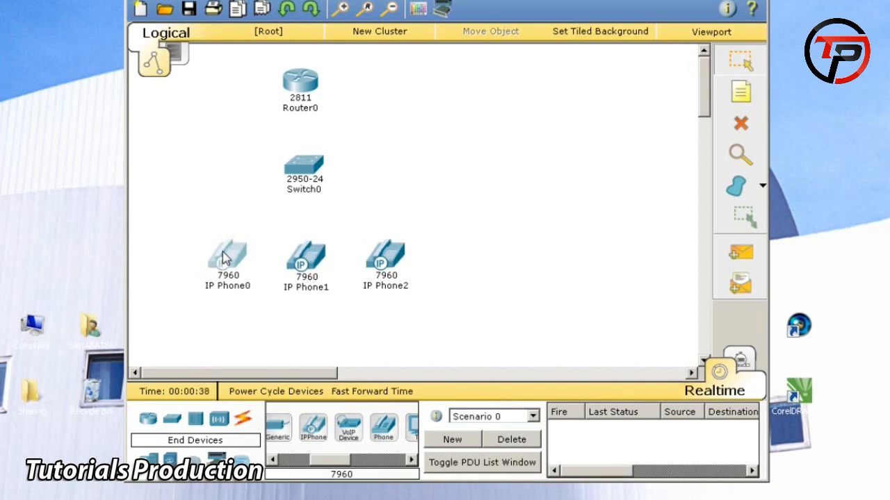
Connect IP Phone0, IP Phone1 and IP Phone2 to Switch0 using the automatic connection type
click(243, 418)
click(282, 427)
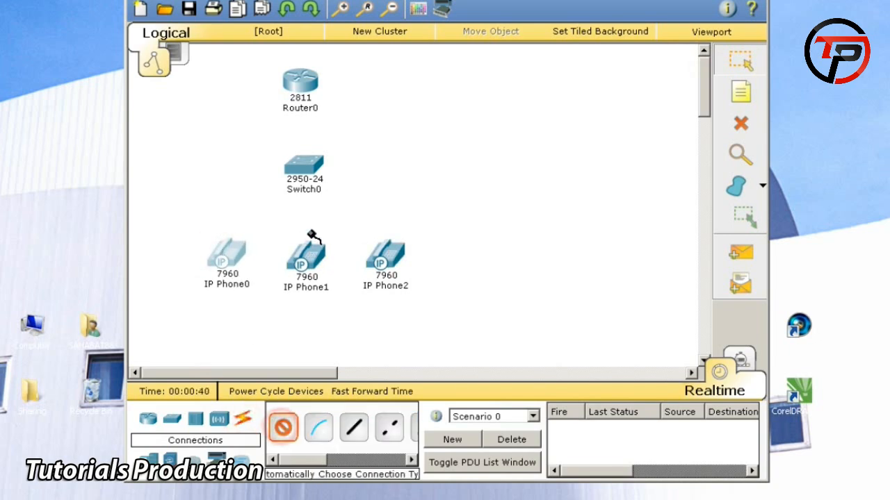
click(304, 171)
click(231, 258)
click(303, 162)
click(303, 245)
click(304, 263)
click(699, 52)
click(290, 431)
click(304, 167)
click(384, 256)
Connect Router0 to Switch0 with an automatically chosen cable
click(281, 431)
click(299, 82)
click(304, 161)
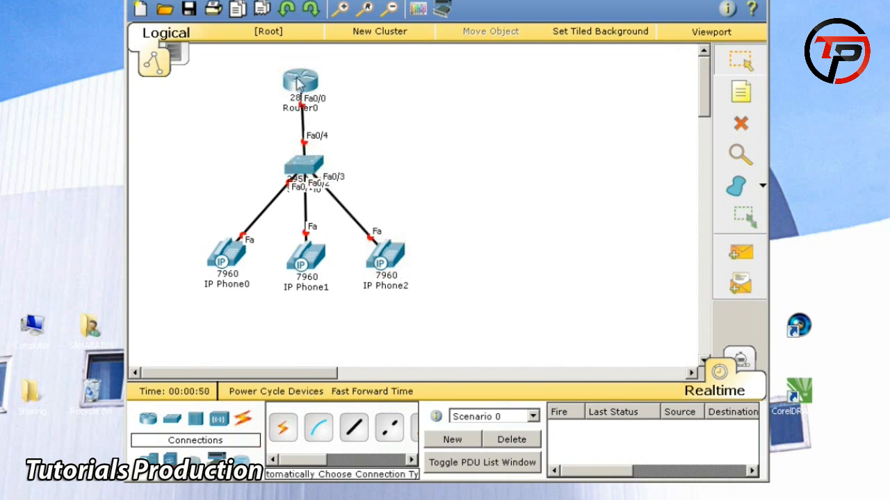
Plug the power adapter into the power port of IP Phone0
click(228, 256)
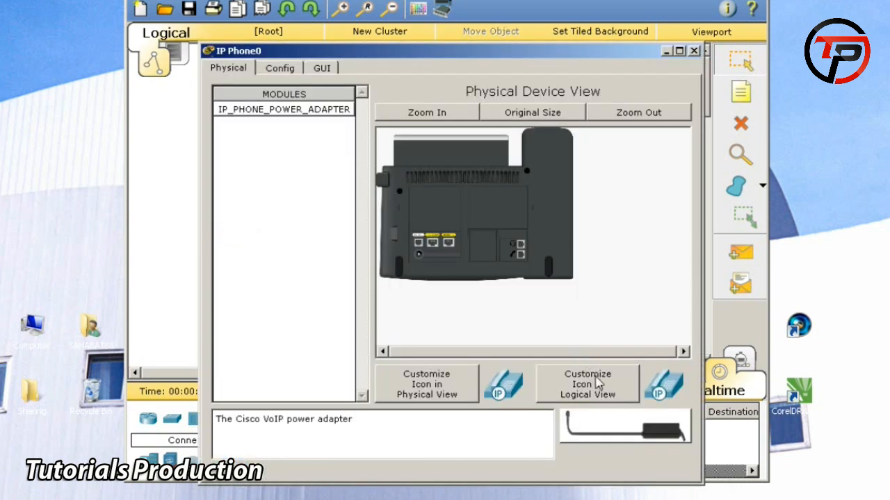
drag(597, 423, 424, 254)
drag(598, 421, 415, 260)
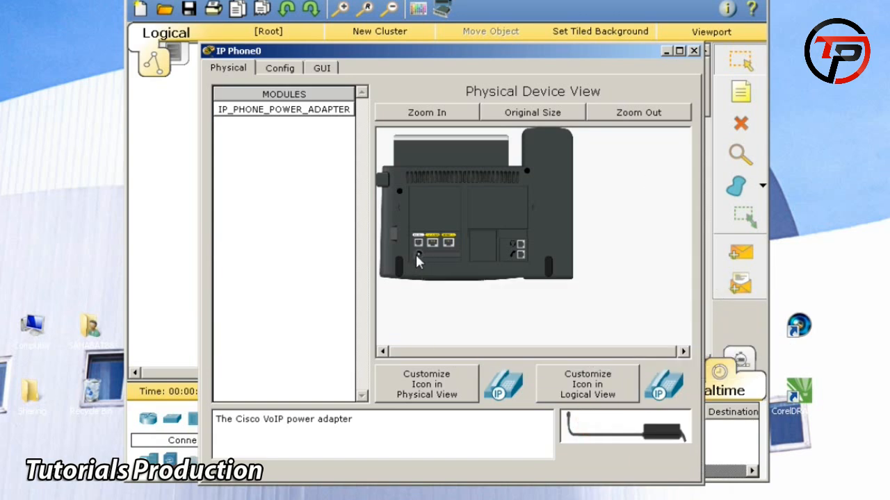
click(693, 51)
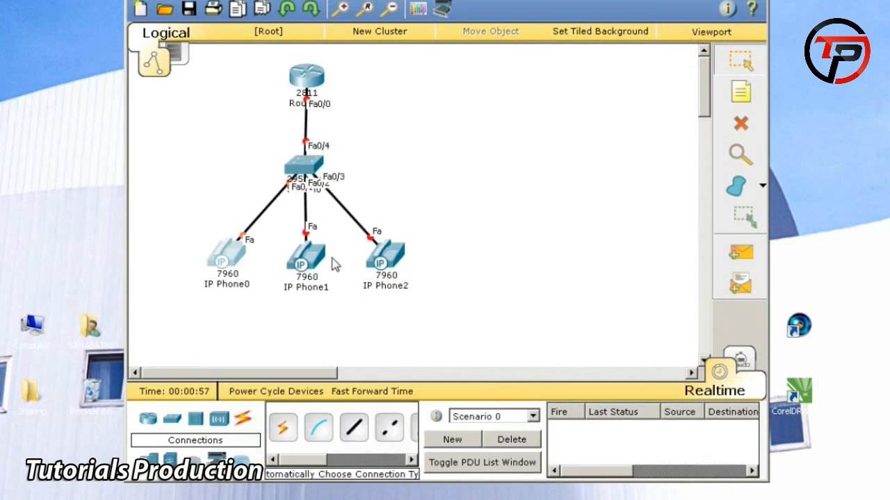
Plug power adapters into IP Phone1 and IP Phone2
click(307, 257)
drag(643, 427, 420, 261)
click(694, 50)
click(379, 256)
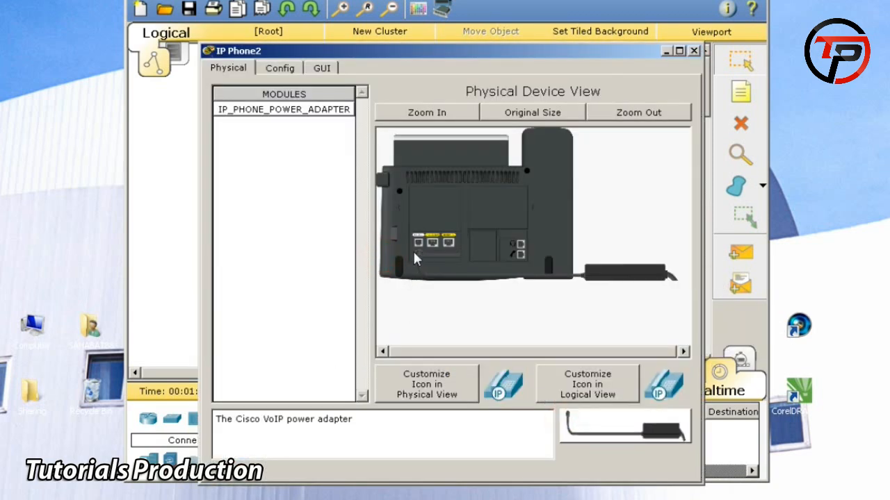
click(694, 51)
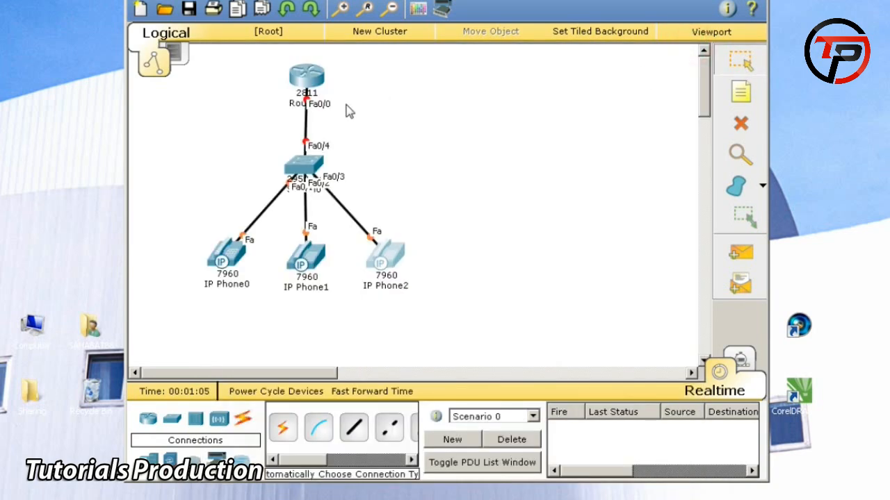
Open Switch0's command line and enter global configuration mode with en and config terminal
click(312, 163)
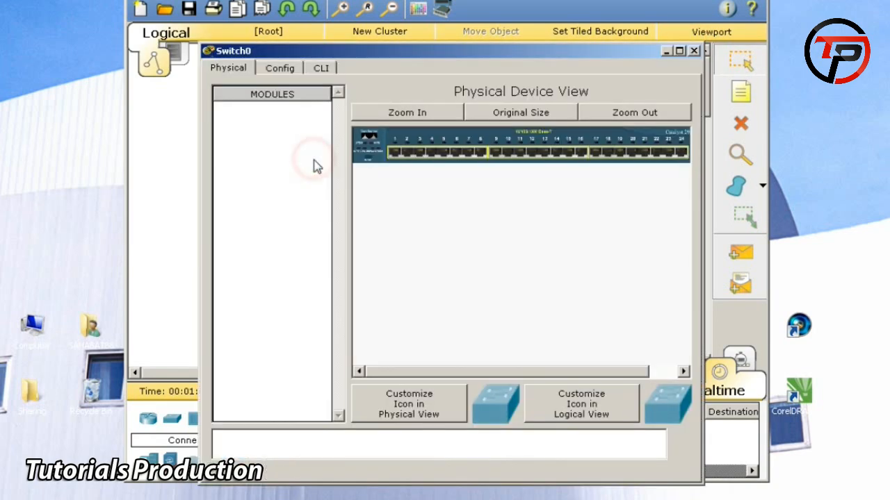
click(322, 68)
key(Return)
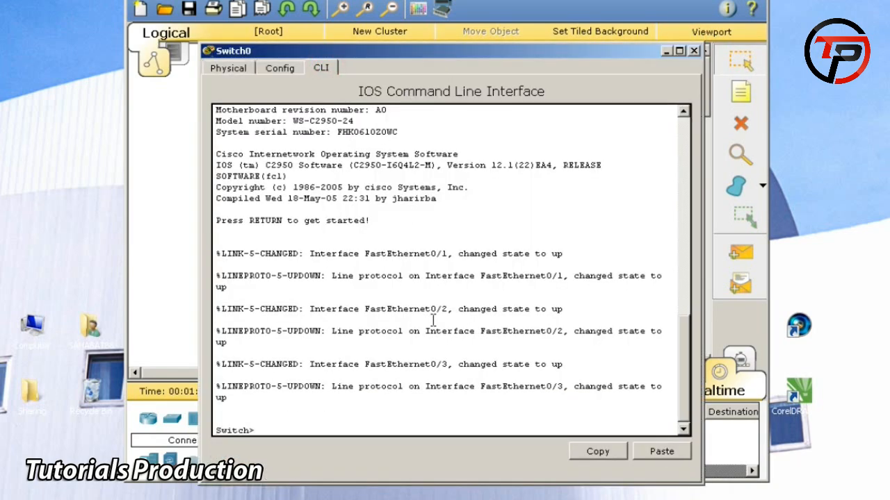
text(en)
key(Return)
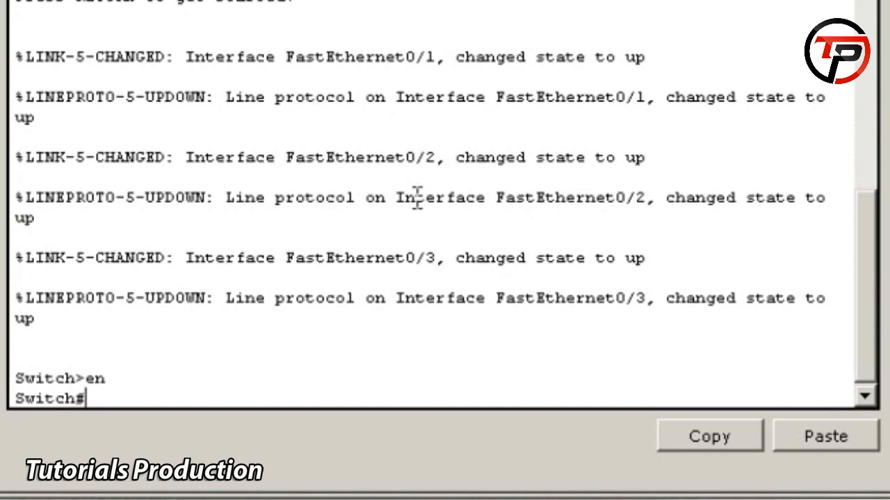
text(config t)
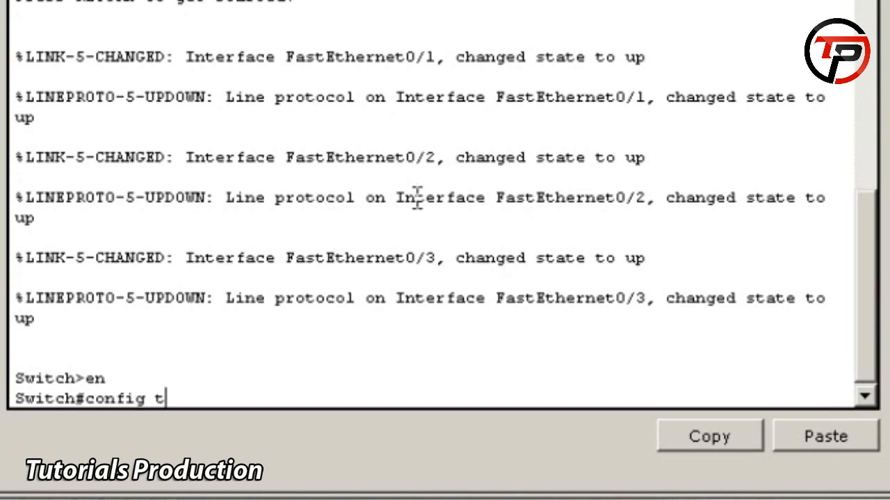
text(erminal)
key(Return)
Assign voice VLAN 1 to the switch interface range fa0/1-24, exit range configuration and close the switch window
text(int )
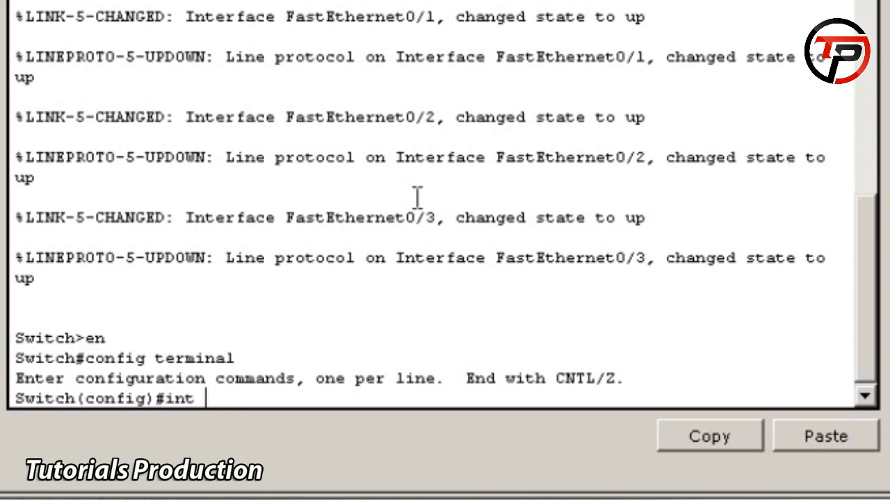
text(range fa)
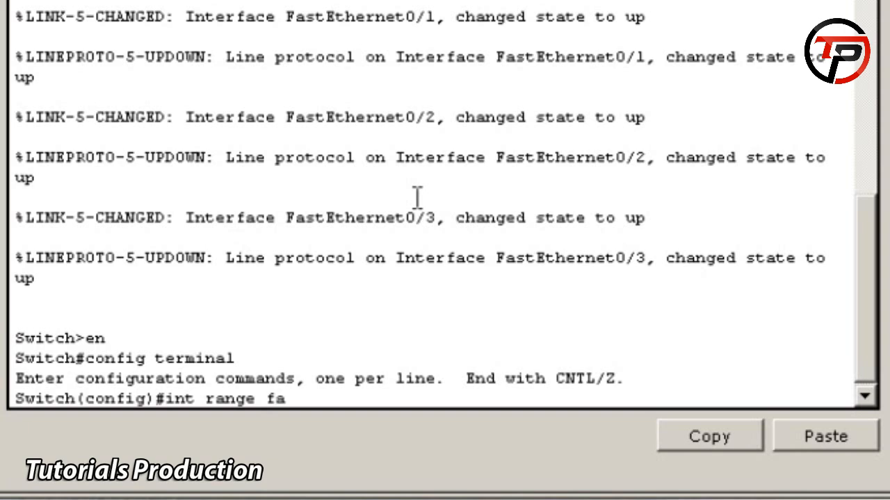
text(0/1-24)
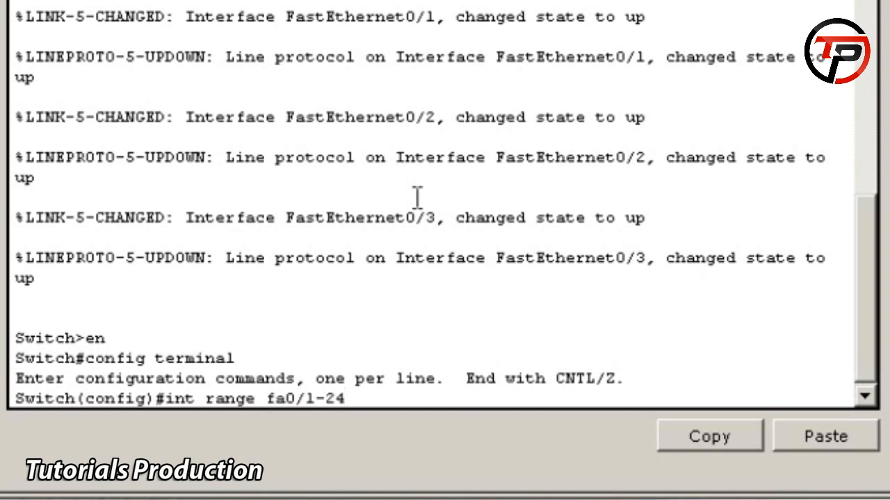
key(Return)
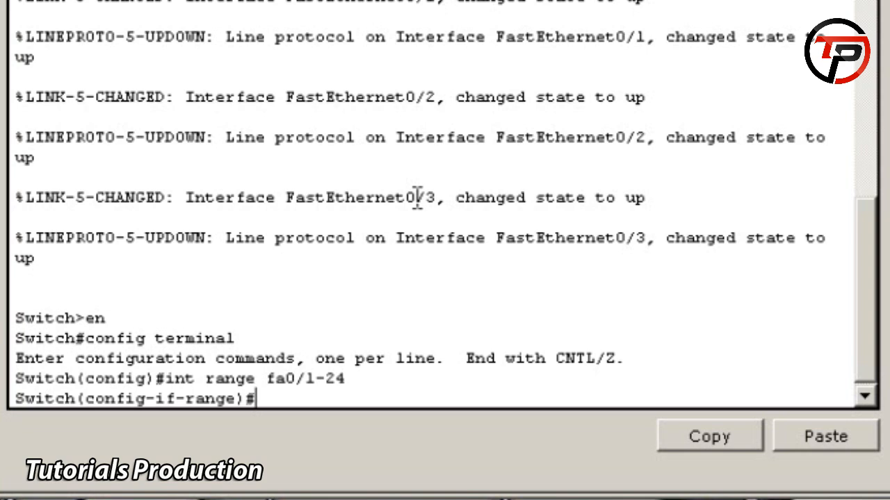
text(swit)
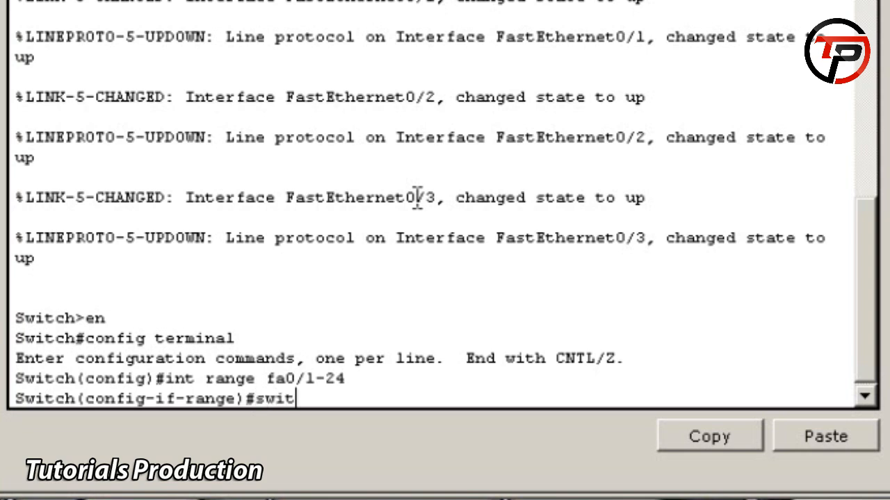
text(ch ovoice)
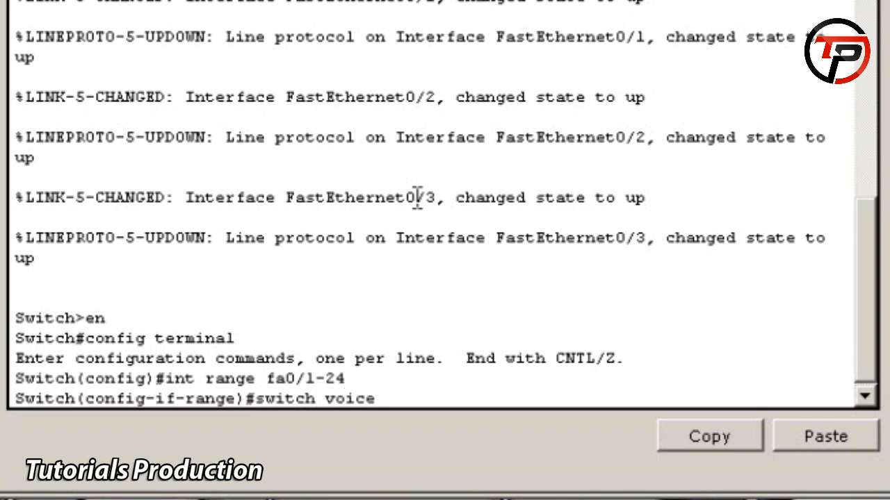
text( vlan 1)
key(Return)
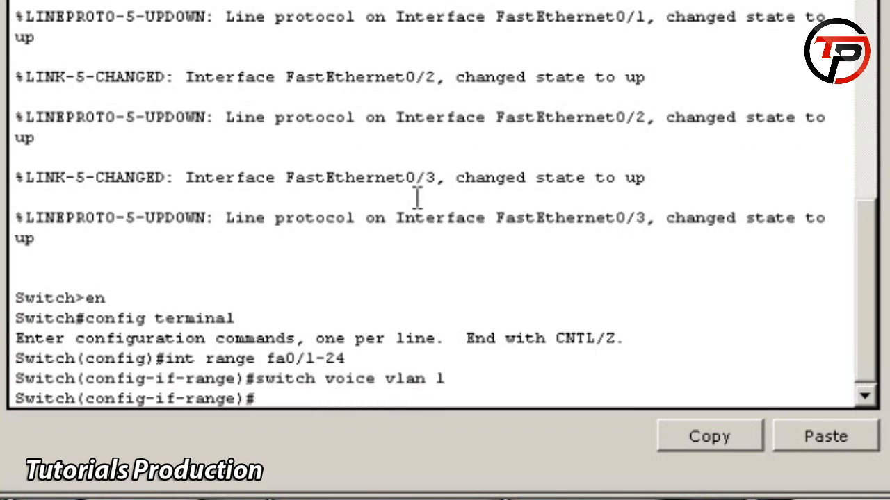
text(ext)
text(it)
key(Return)
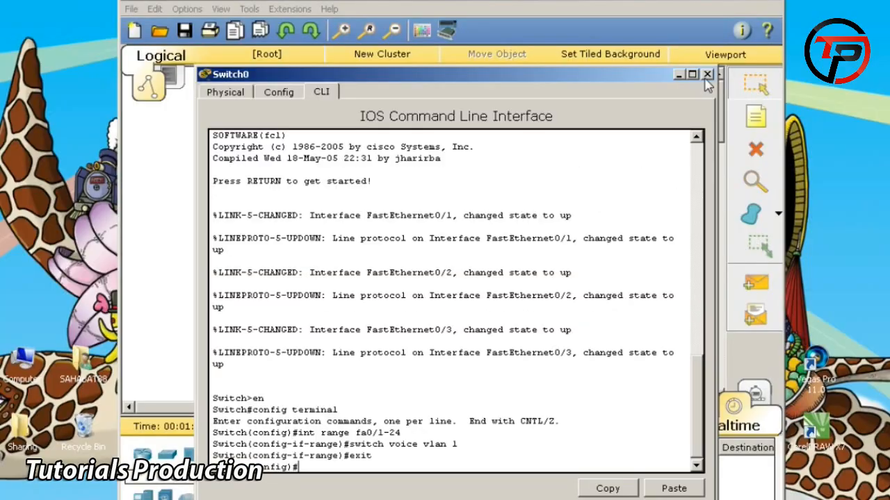
click(768, 67)
Open Router0's command line, decline the configuration dialog and enter global configuration mode
click(307, 100)
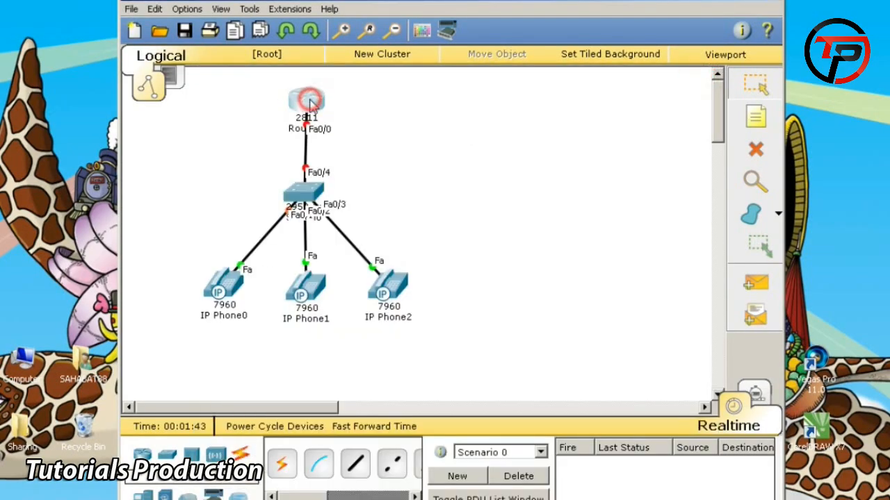
click(321, 92)
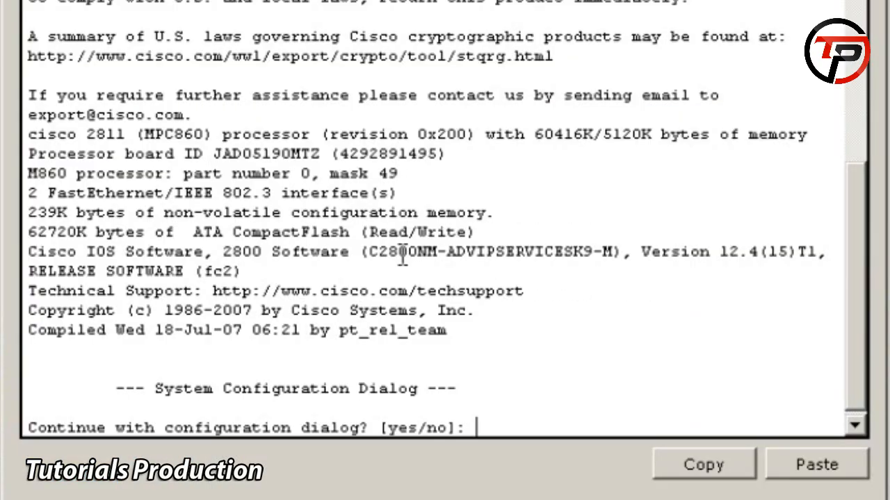
text(no)
key(Return)
key(Return)
text(en)
key(Return)
text(config terminal)
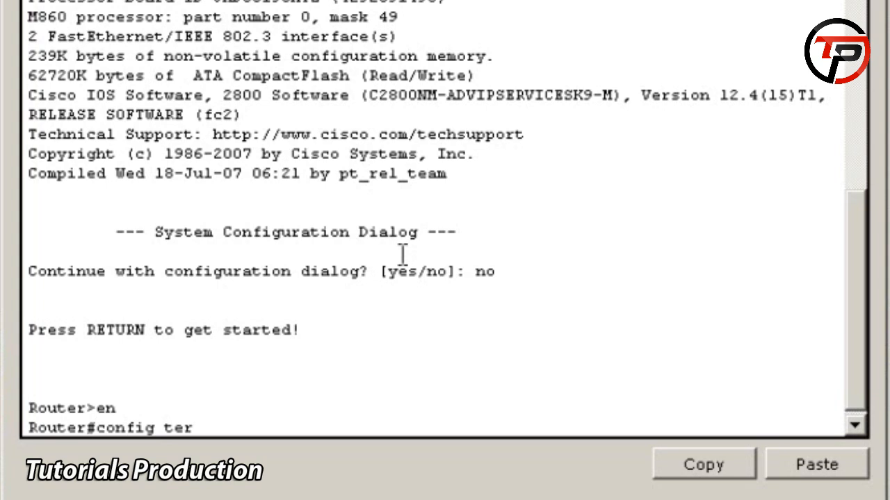
key(Return)
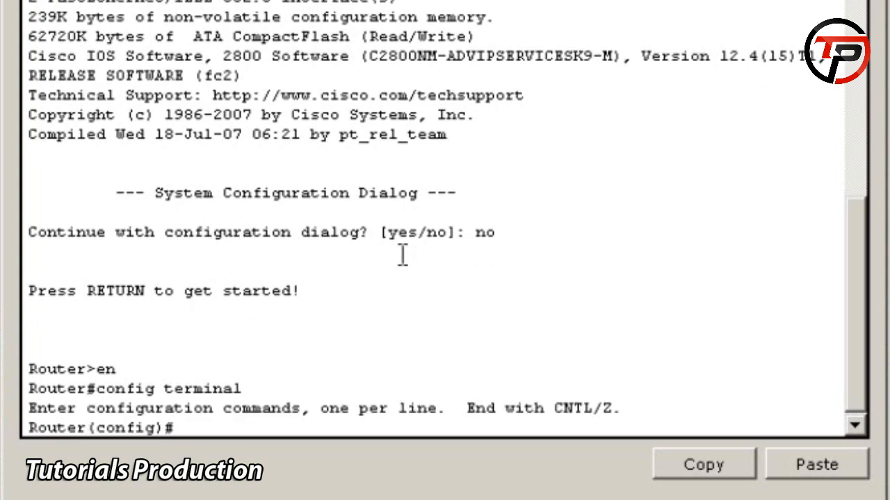
Create a DHCP pool named voice on the router
text(ip djcp)
key(BackSpace)
key(BackSpace)
key(BackSpace)
key(BackSpace)
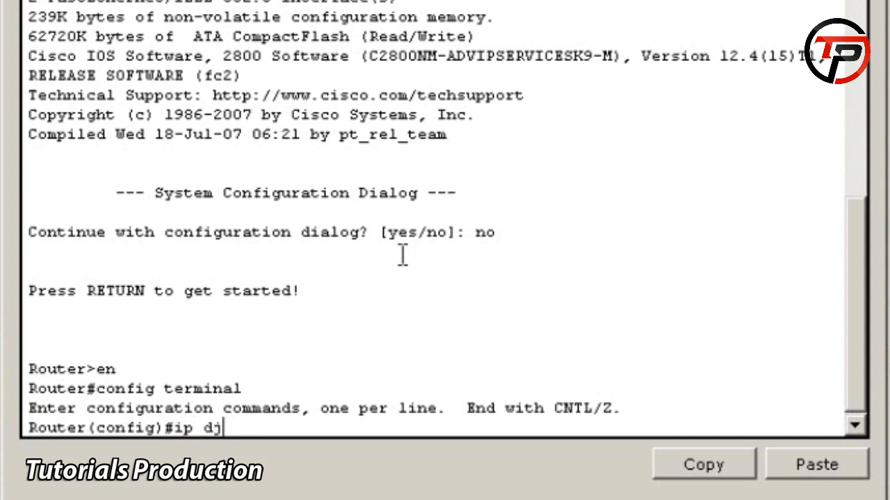
text(hcp pool voice)
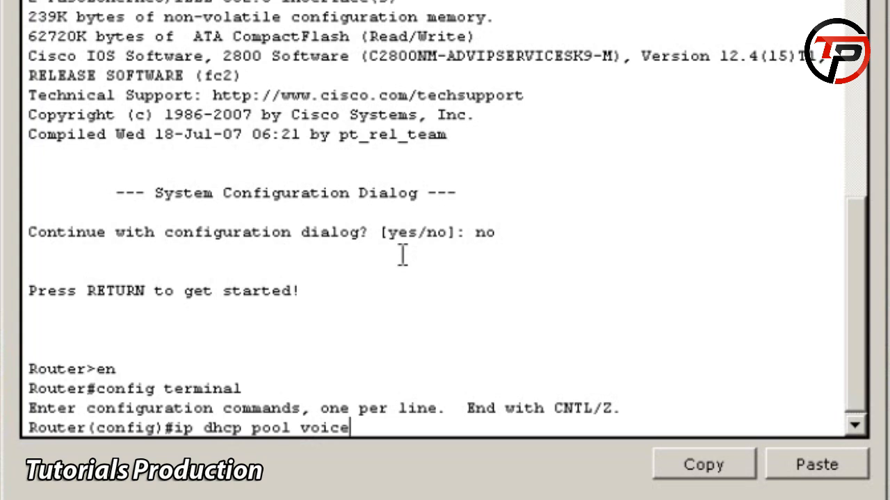
key(Return)
Set the DHCP pool's network to 192.168.1.0 with mask 255.255.255.0
text(e)
key(BackSpace)
text(network)
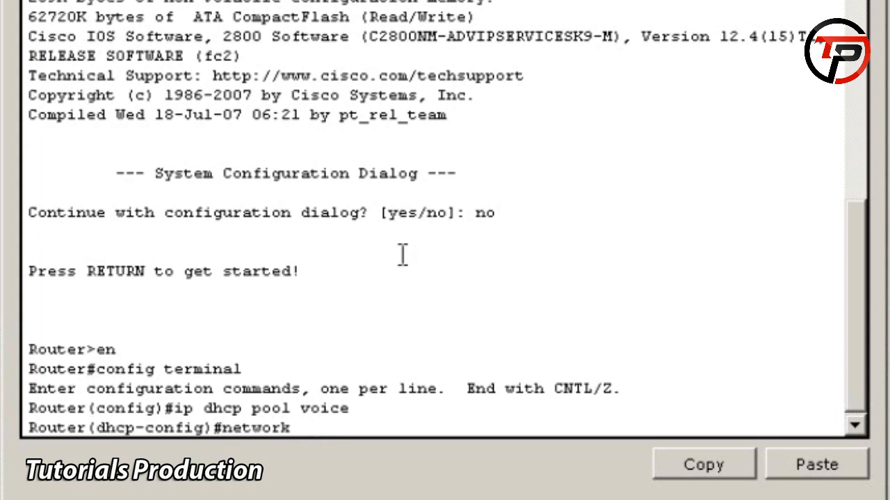
text( 192.168.1.1)
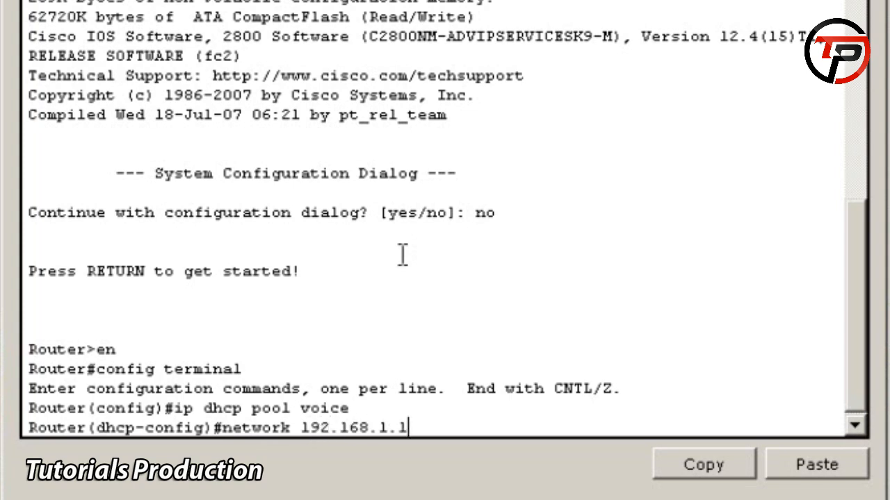
key(BackSpace)
text(0 255.255.255.0)
key(Return)
Set the DHCP pool's default router to 192.168.1.1
text(d)
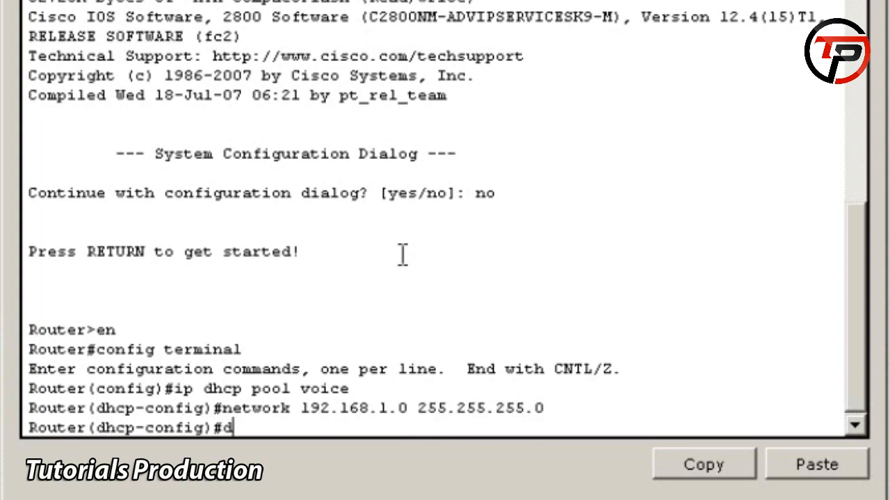
text(efault-router )
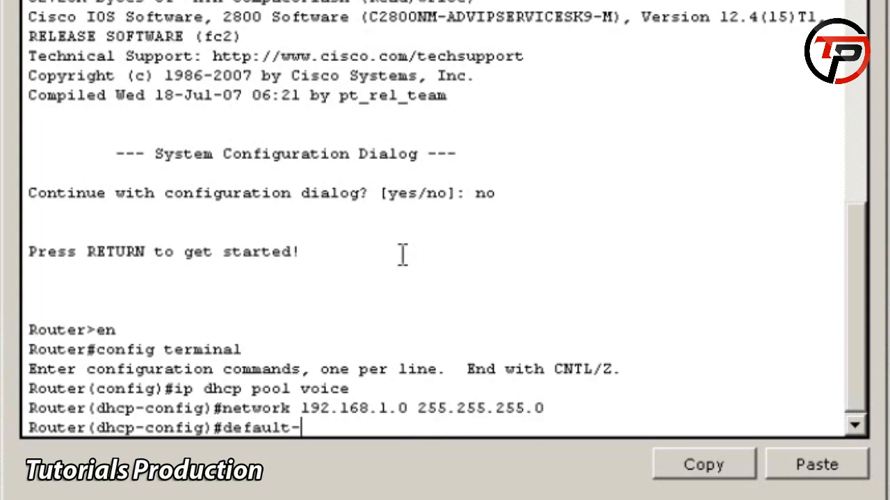
text(192)
key(BackSpace)
text(92.168.1.1)
key(Return)
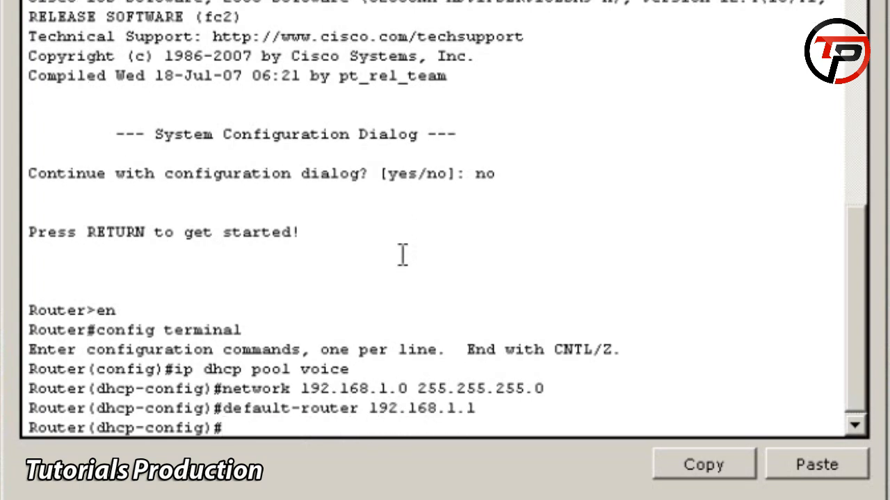
Set option 150 of the DHCP pool to IP 192.168.1.1 and return to global configuration mode
text(option 150 )
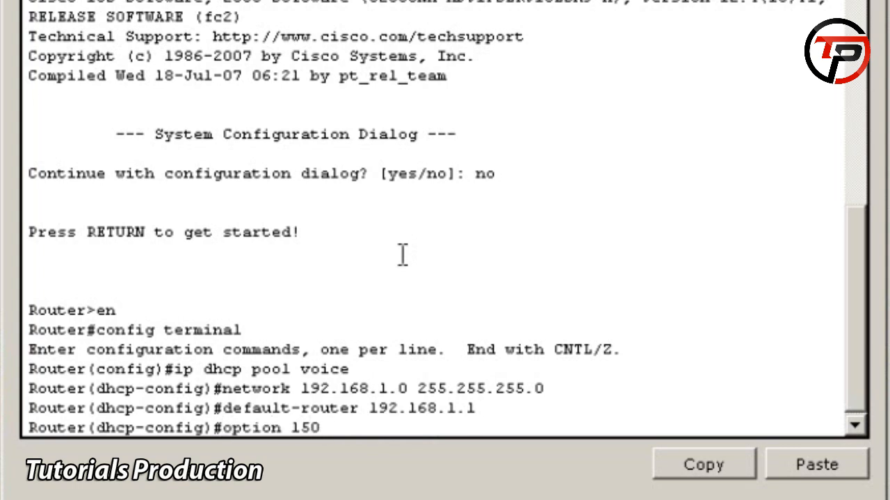
text(ip 192.168.1.1)
key(Return)
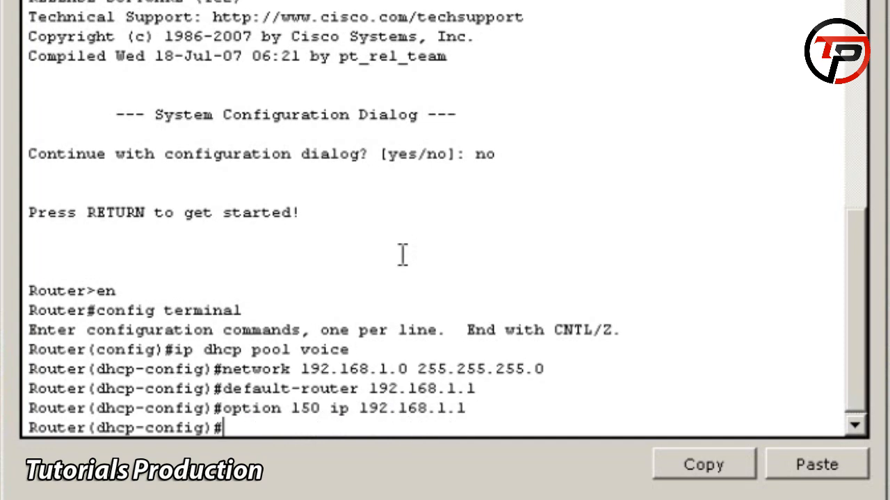
text(exit)
key(Return)
Exclude the address 192.168.1.1 from DHCP assignment on the router
text(ip dh)
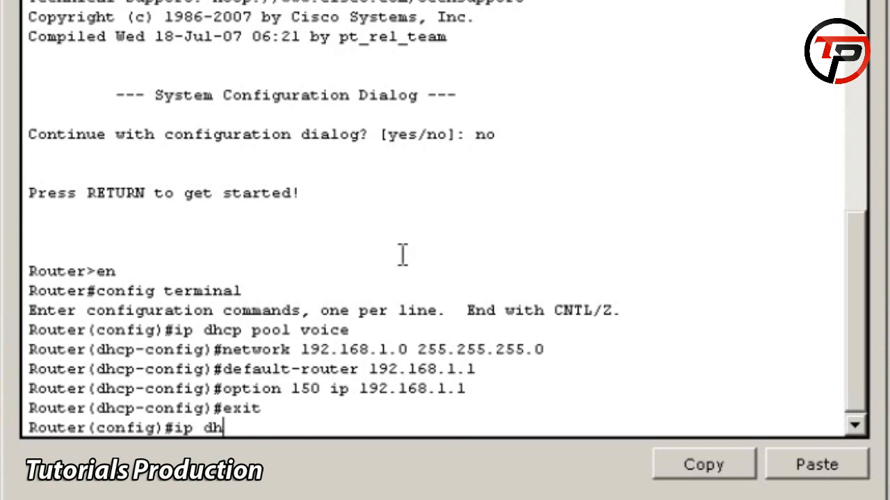
text(cp excluded)
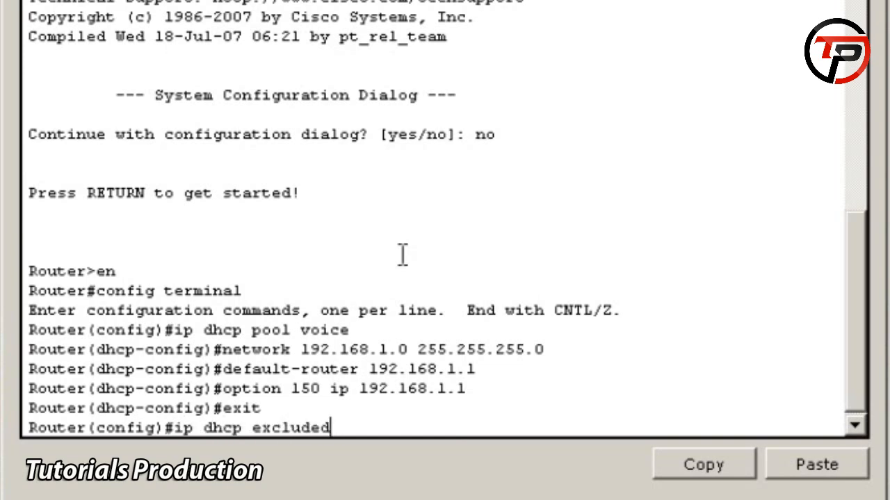
text(-address)
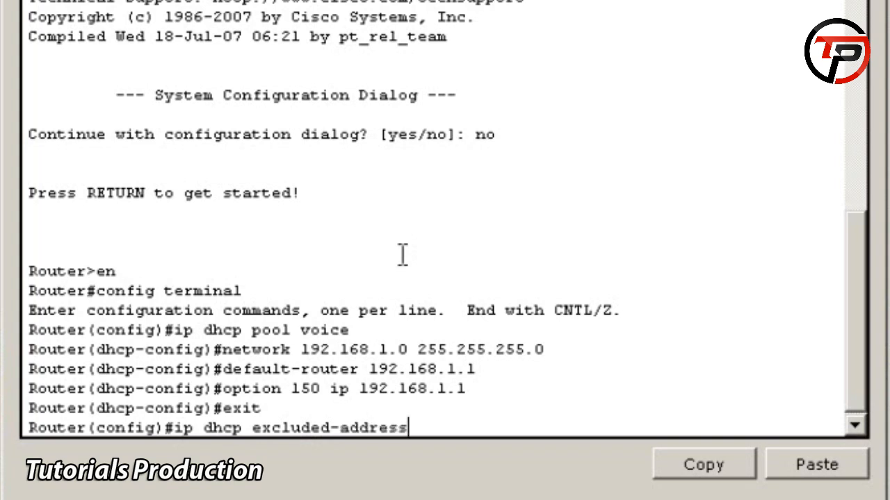
text( 192.1)
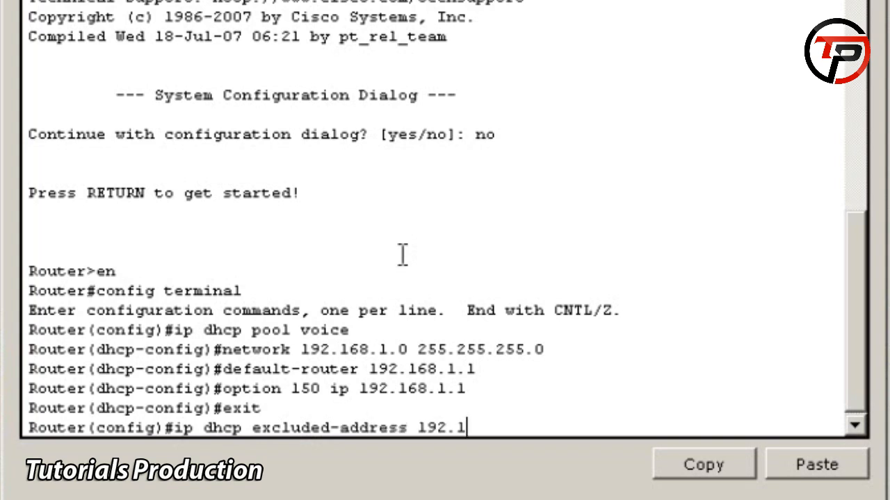
text(68.1.1)
key(Return)
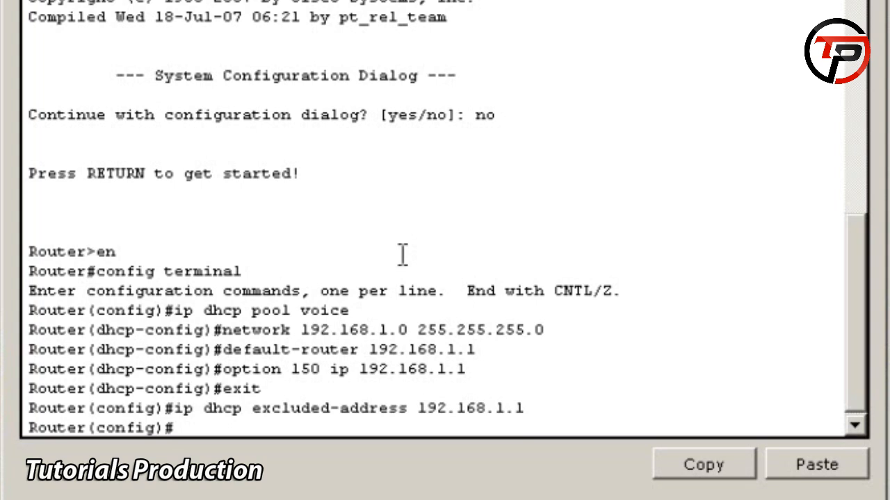
Enter interface configuration mode for FastEthernet 0/0
text(int fastethernet)
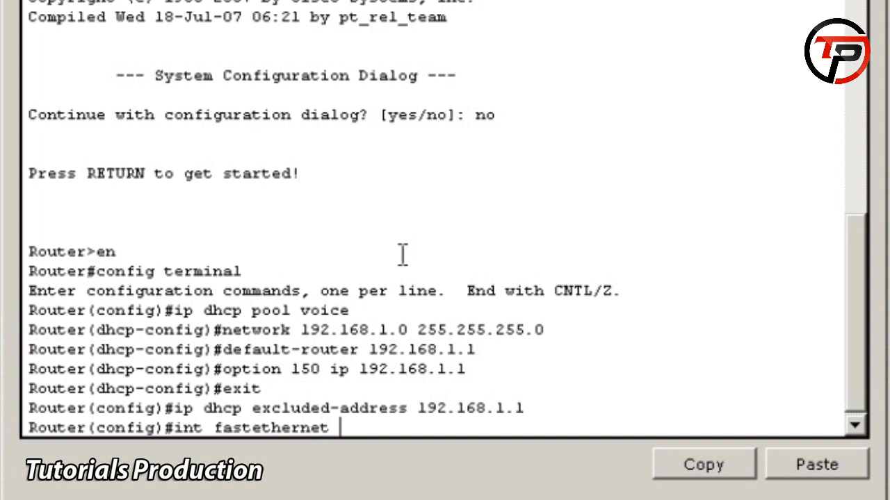
text( 0/0)
key(Return)
text(op add 192.168.1.1)
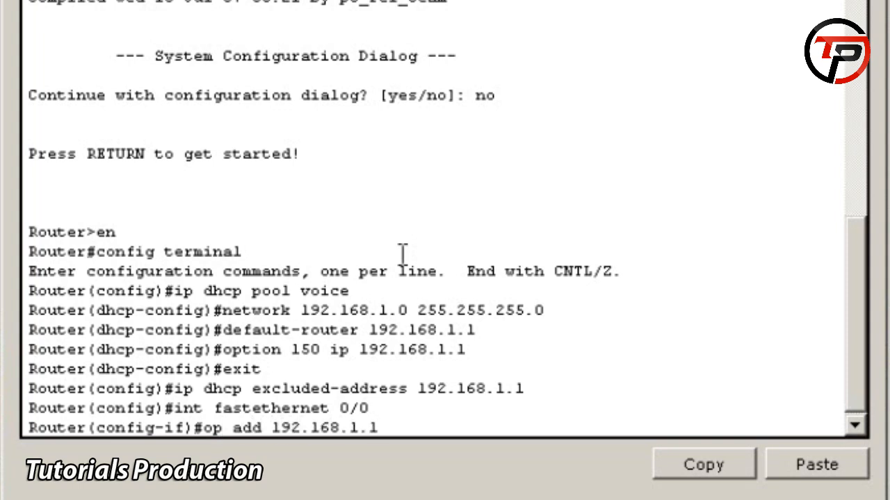
text( 255.25)
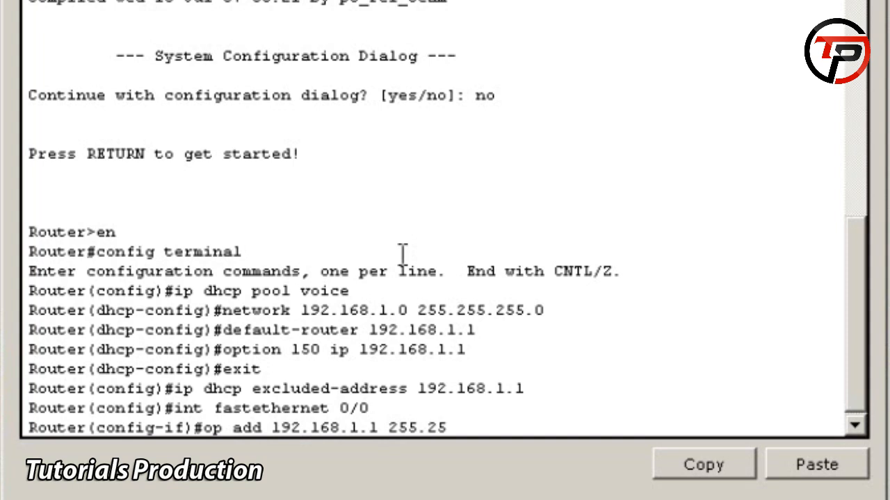
text(5.255.0)
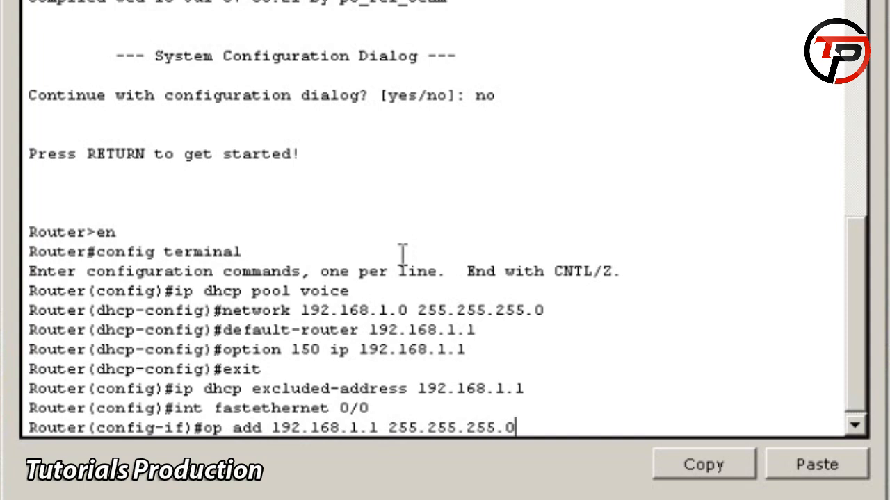
key(Return)
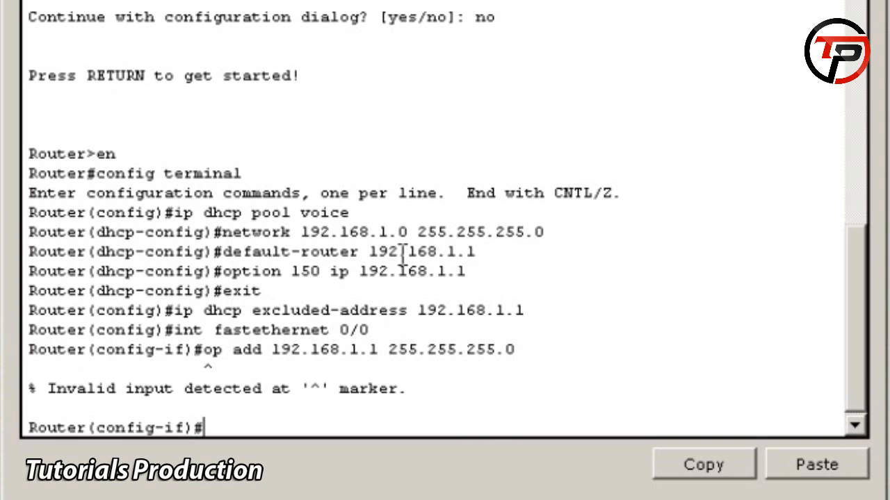
Assign IP address 192.168.1.1 with mask 255.255.255.0 to the FastEthernet 0/0 interface
text(ip ad)
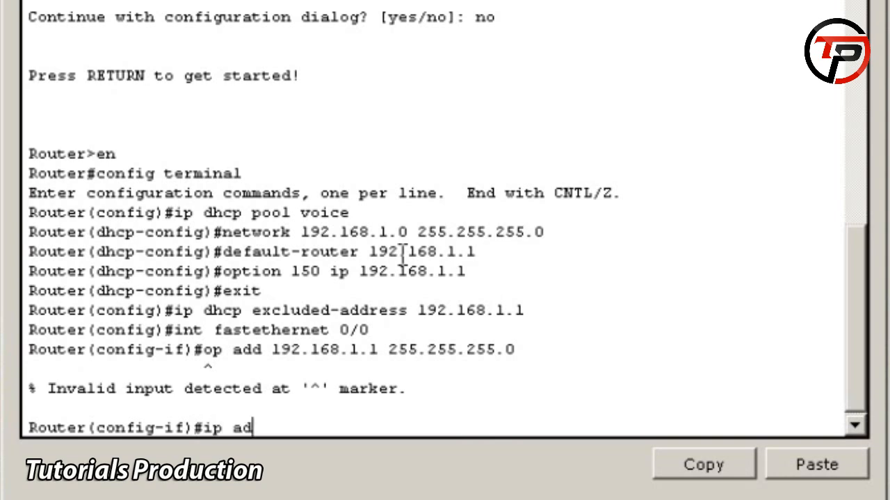
text(d 192.168)
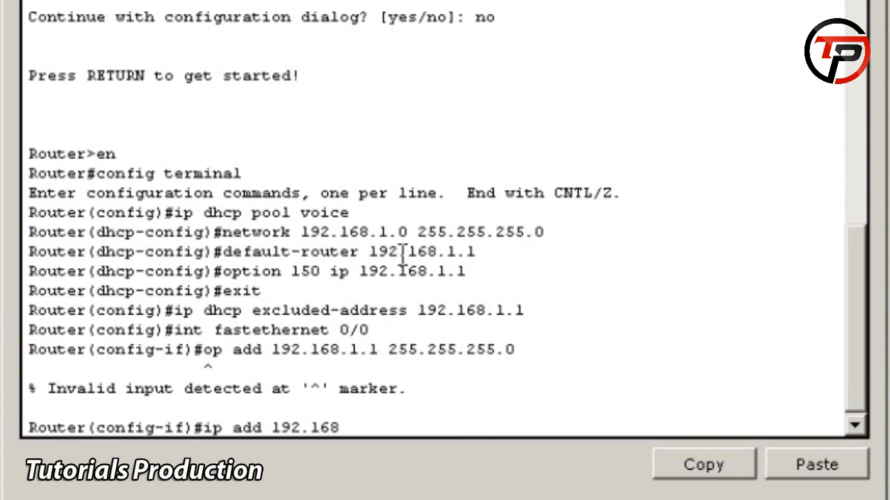
text(.1.1 255.2)
key(BackSpace)
key(BackSpace)
text(5.255.)
key(BackSpace)
text(55.255.0)
key(Return)
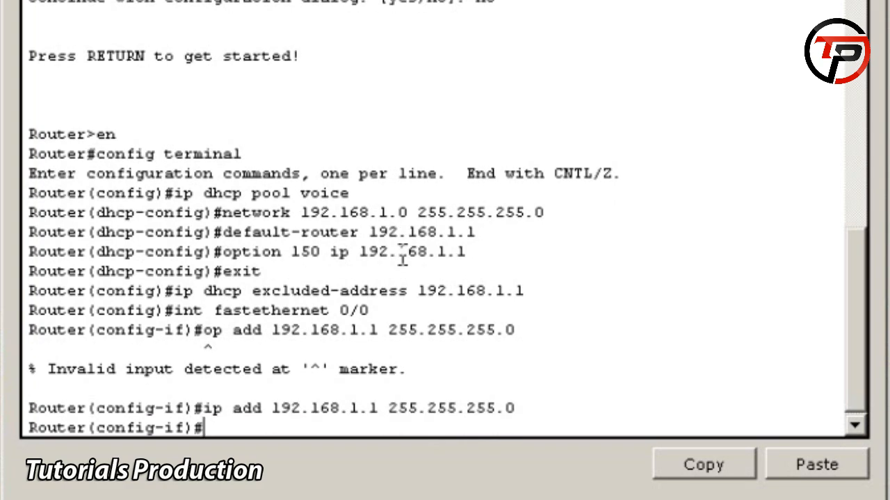
Enable the FastEthernet 0/0 interface with no shutdown and return to global configuration mode
text(no sh)
key(Return)
key(Return)
text(ec)
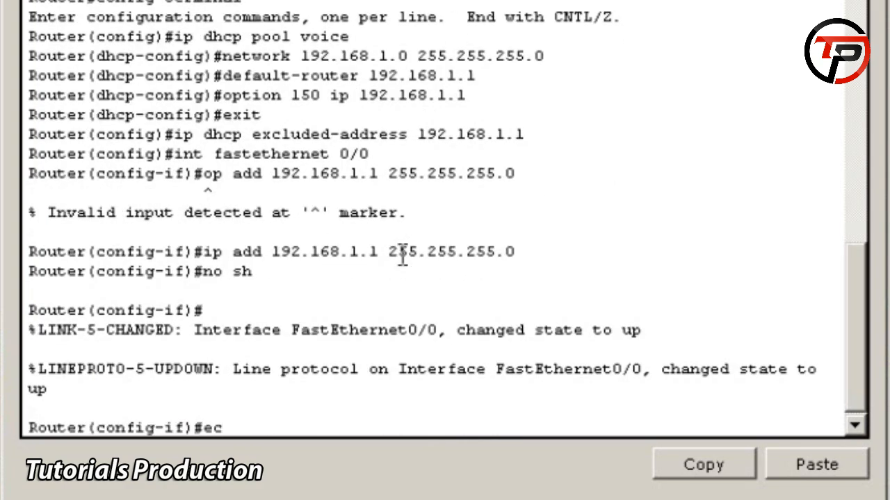
key(BackSpace)
text(x)
key(Return)
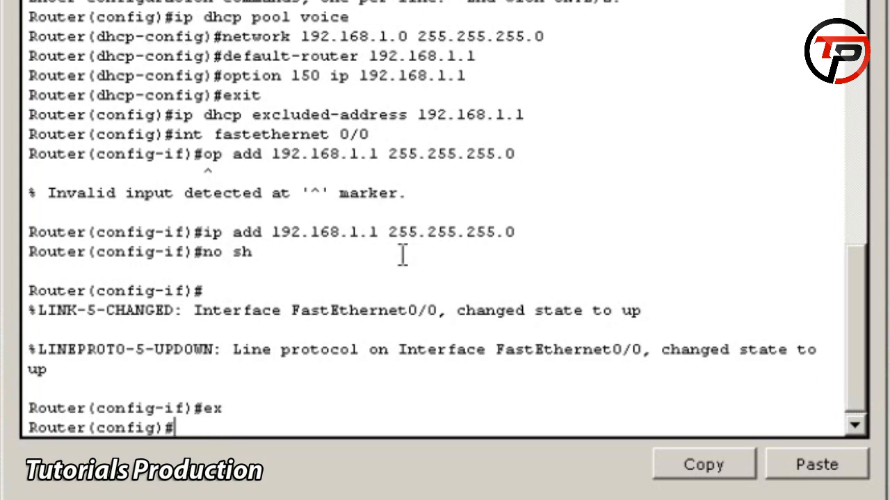
Enter the router's telephony-service configuration mode
text(telephony)
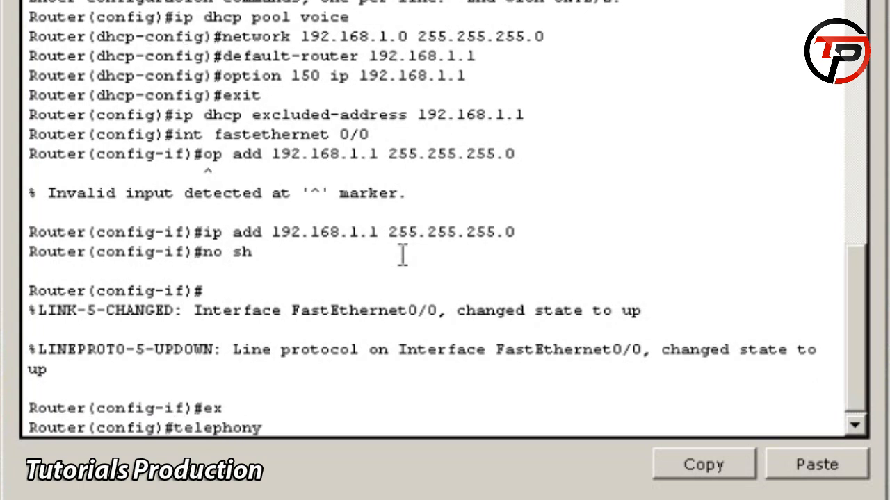
text(-ser)
key(BackSpace)
text(erv)
key(Return)
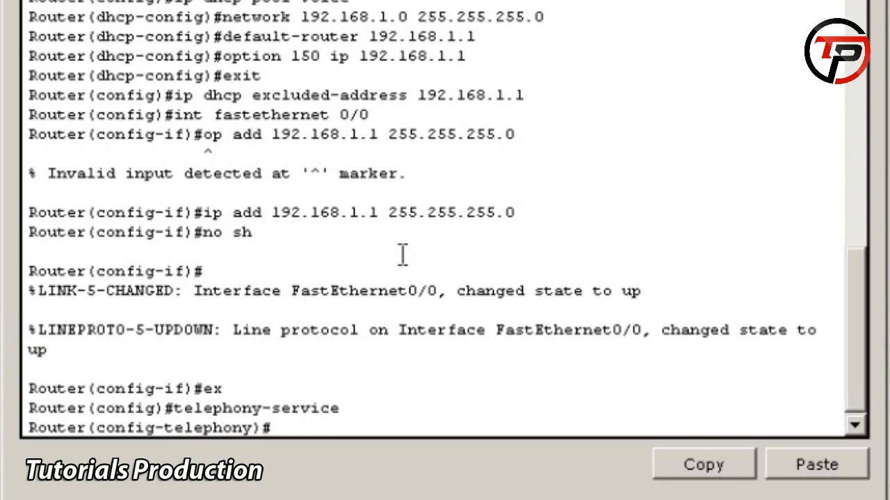
Set the telephony service's maximum ephones to 3 and its maximum directory numbers to 3
text(max-ep)
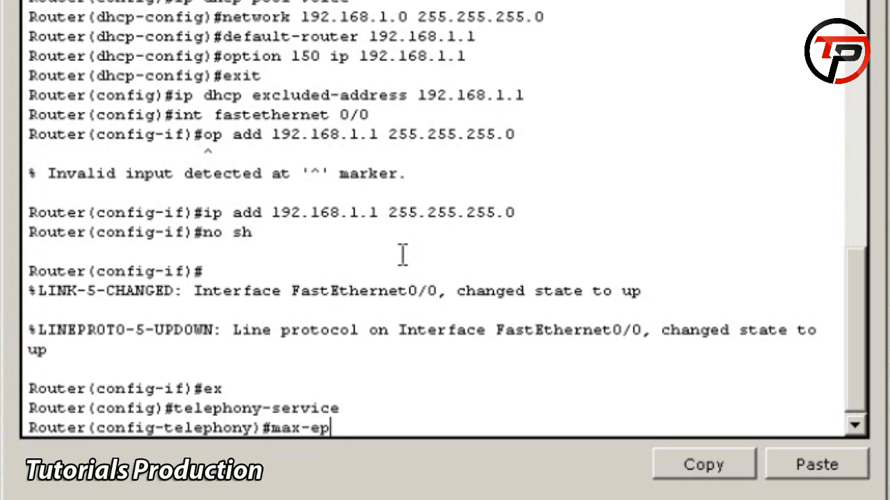
text(hones 3)
key(Return)
text(ma)
key(BackSpace)
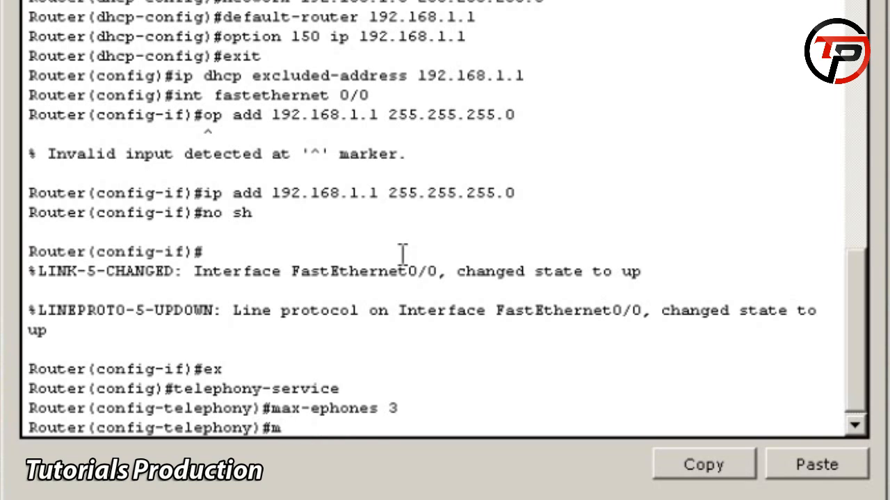
text(ax-dn 3)
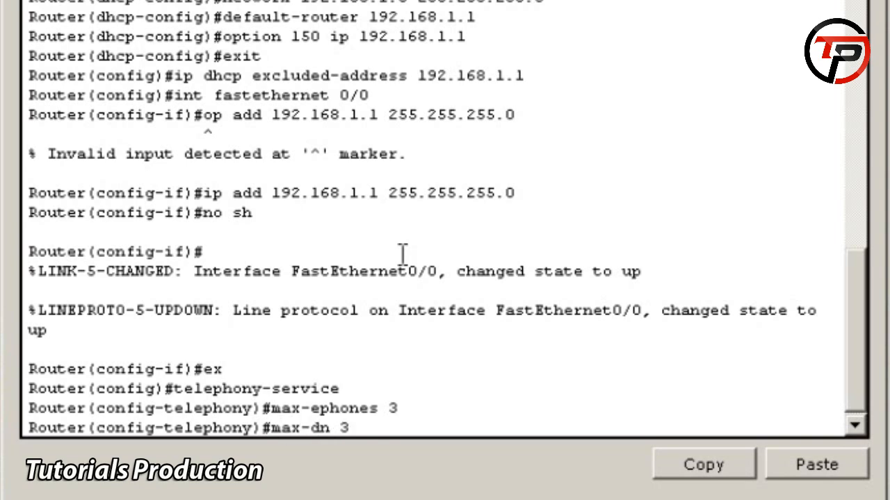
key(Return)
Set the telephony service's IP source address to 192.168.1.1 with port 2000
text(ig-telephony)#i)
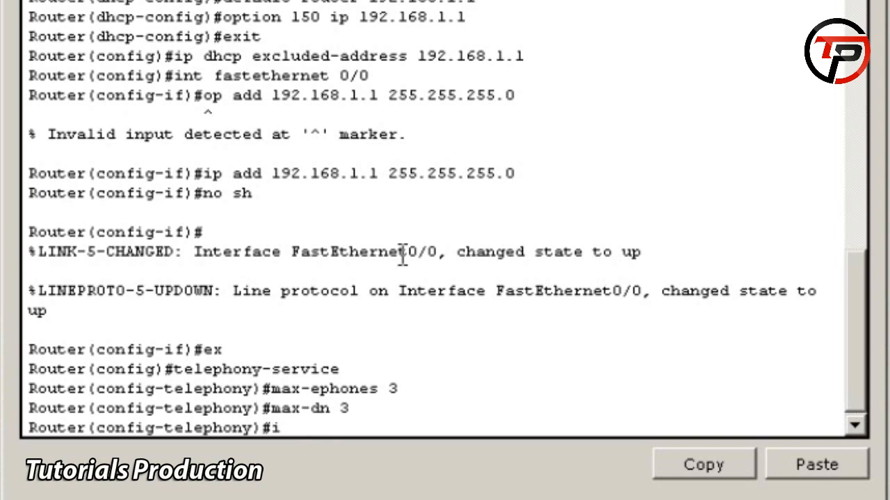
text(p source)
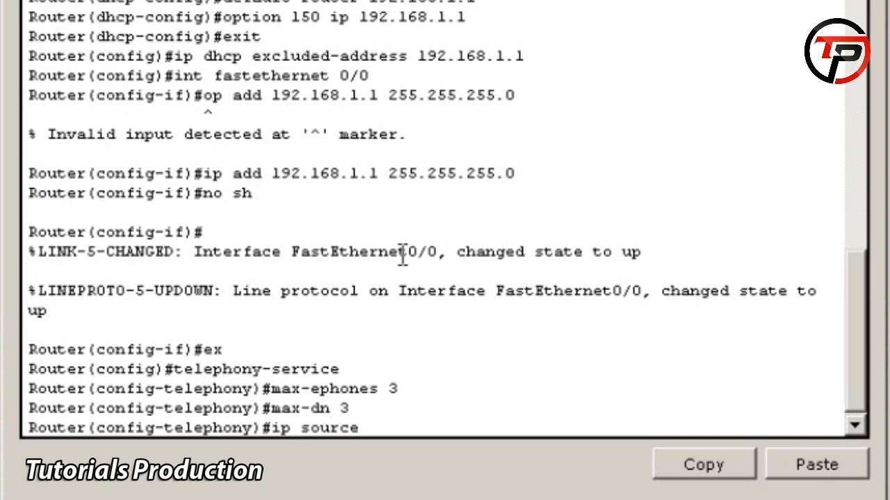
text(-addr)
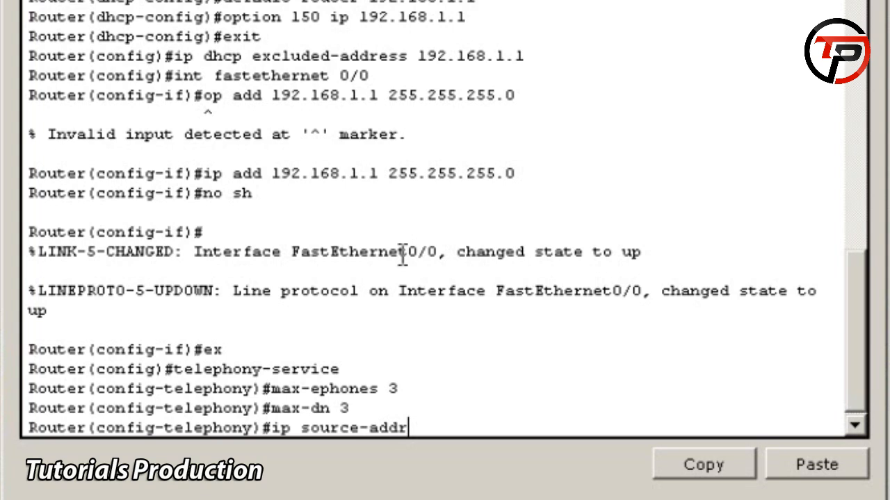
text(ess 1921)
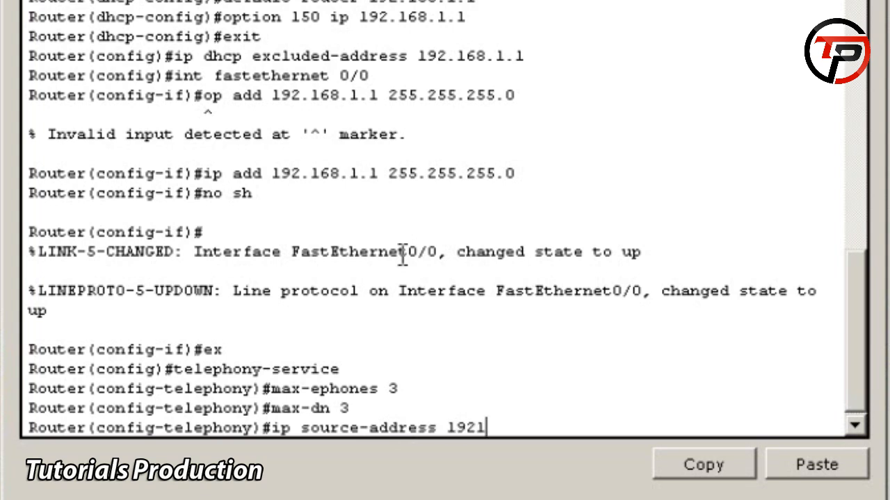
key(BackSpace)
text(.168.1.1 port 2000)
key(Return)
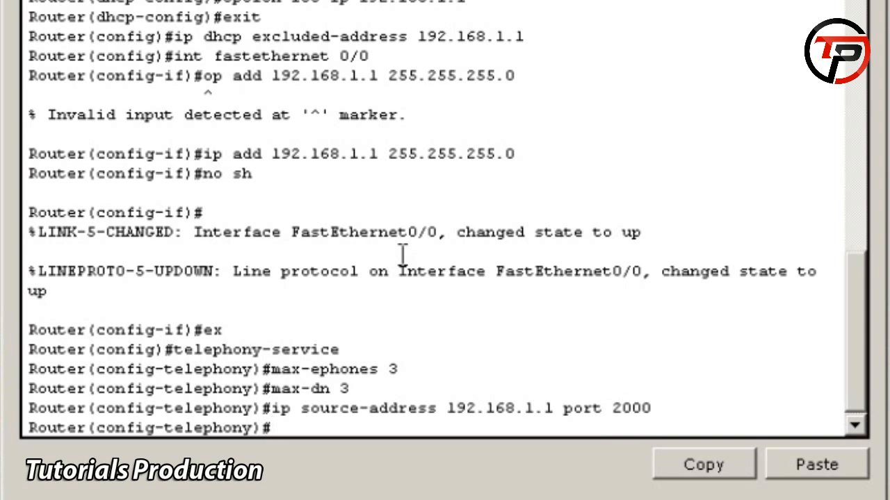
Configure automatic assignment of directory numbers 4 to 6 and 1 to 3 in the telephony service
text(auto assi)
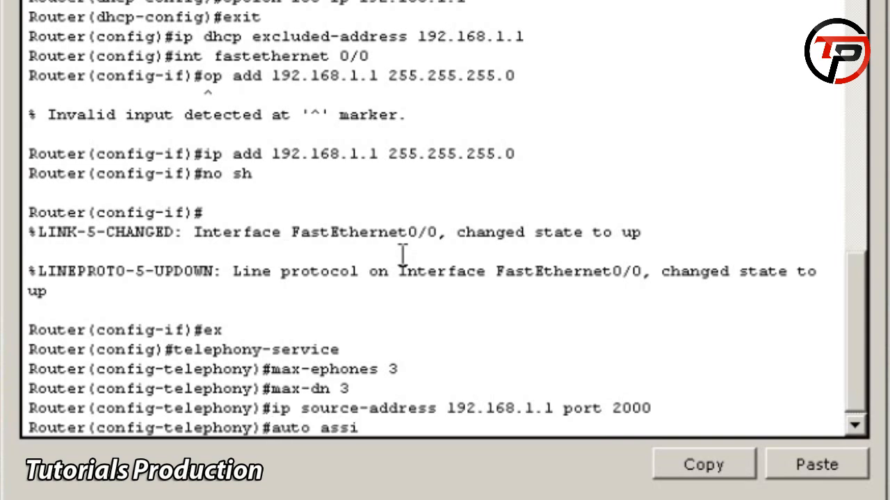
text(gn 4 to 6)
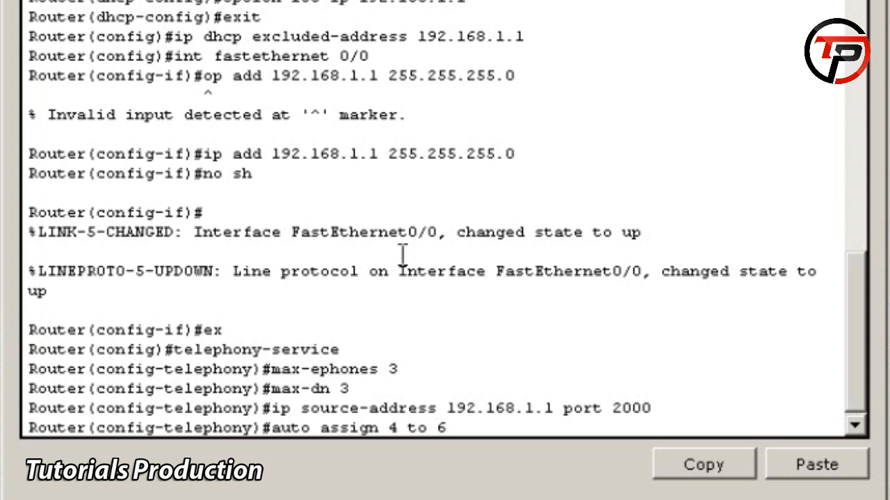
key(Return)
text(a)
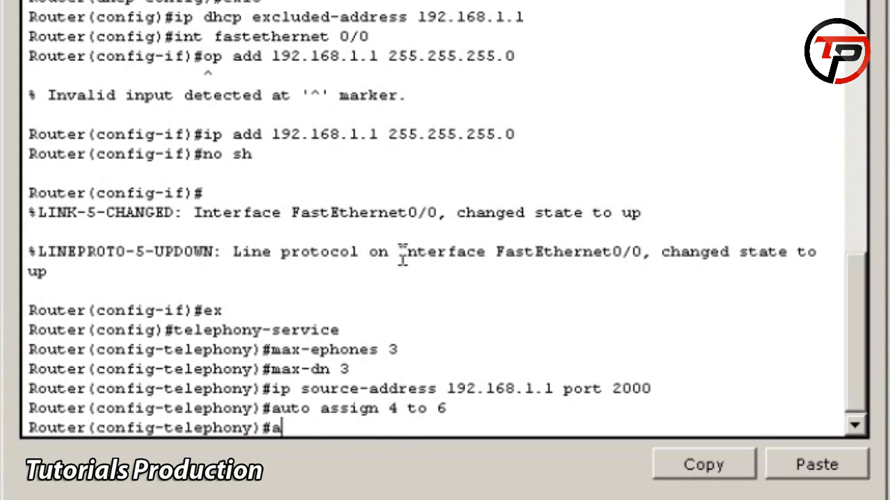
text(uto assi)
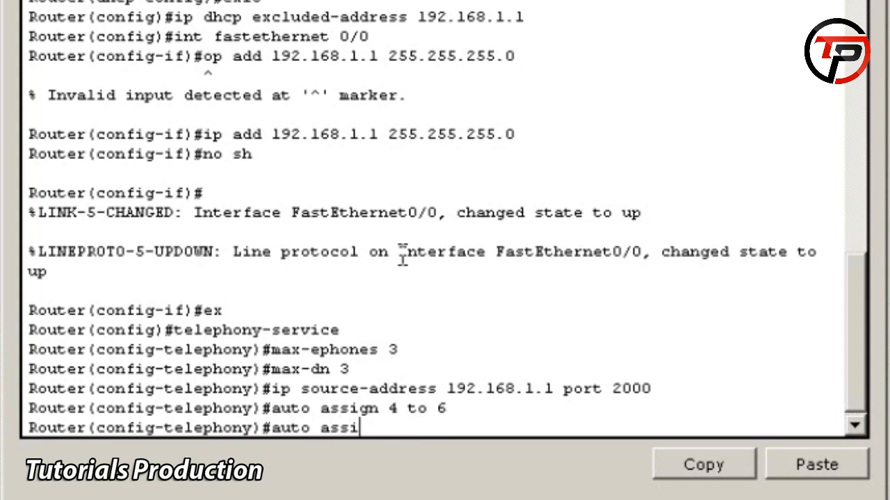
text(gn 1 to 3)
key(Return)
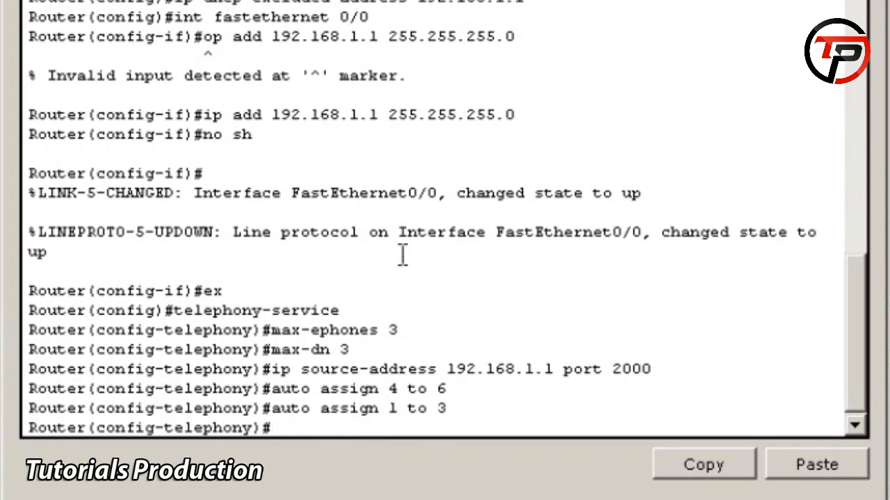
Create ephone-dn 1 and assign it the number 111
text(ephone-dn 1)
key(Return)
key(Return)
text(numbe)
key(BackSpace)
text(r 111)
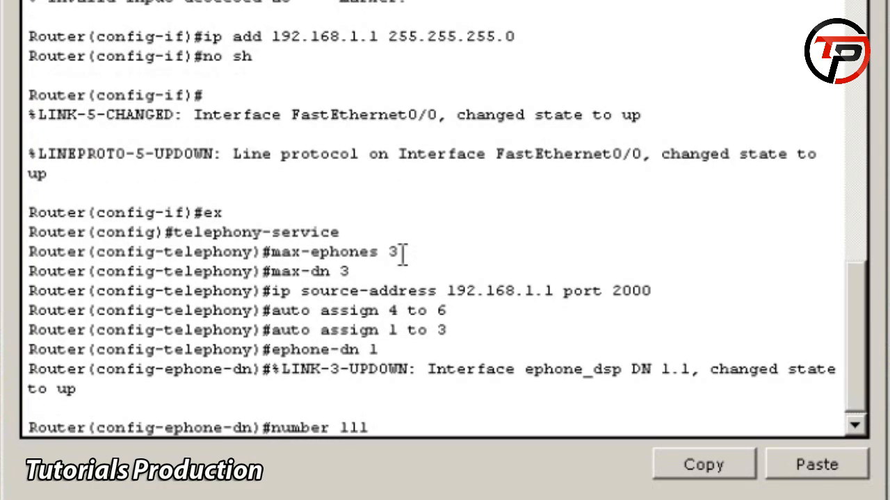
key(Return)
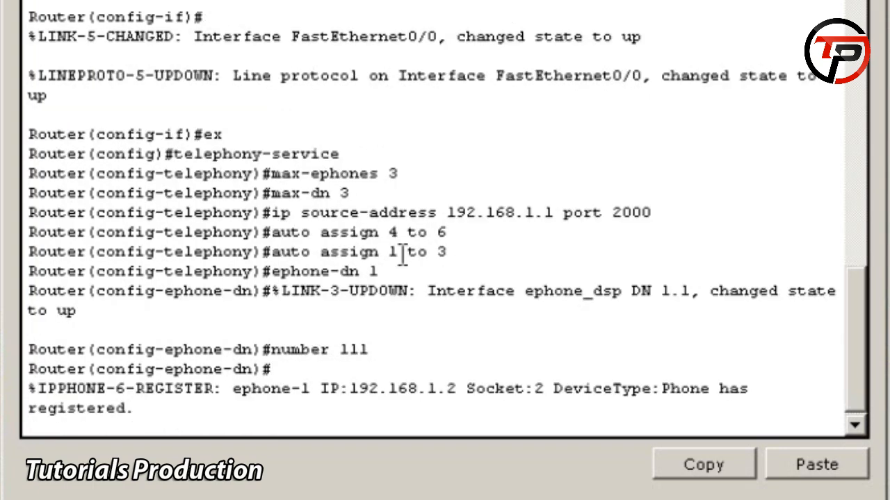
key(Return)
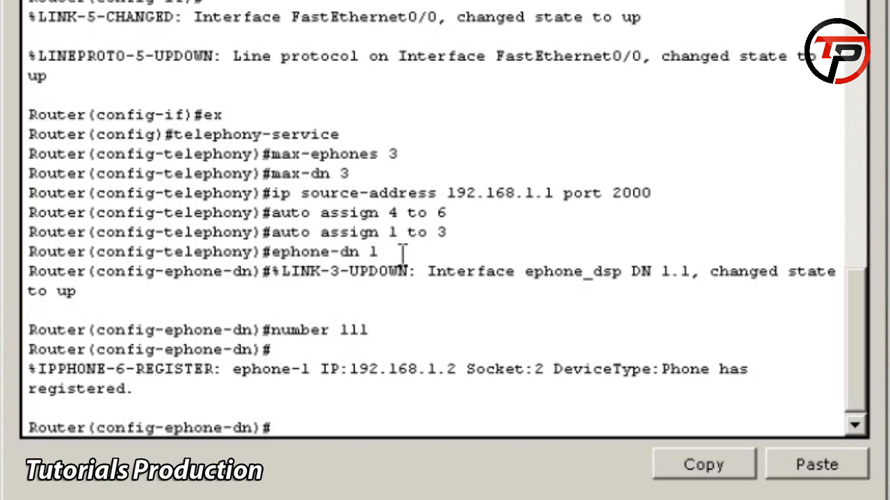
Create ephone-dn 2 on the router and assign it the number 222
text(ephone-dn )
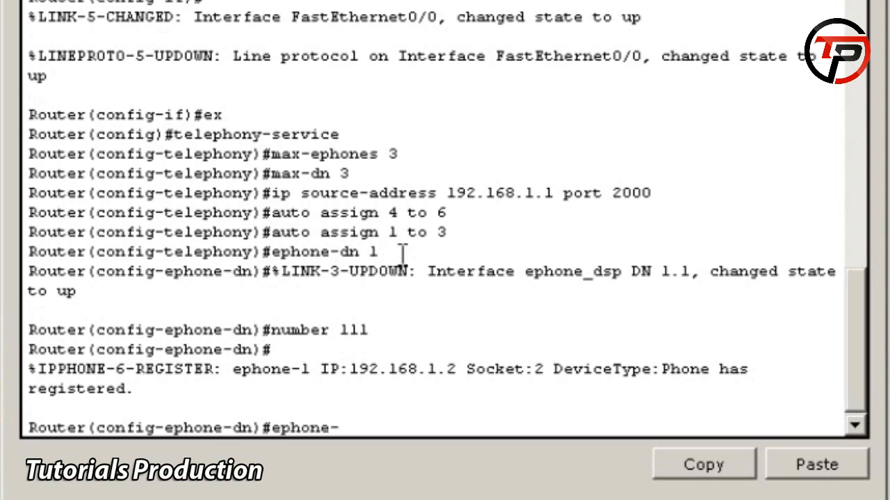
text(2)
key(Return)
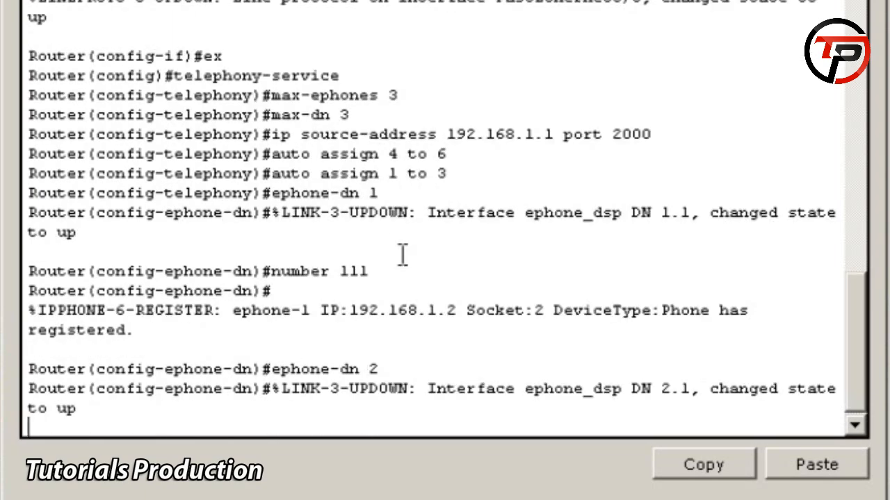
key(Return)
text(number 222)
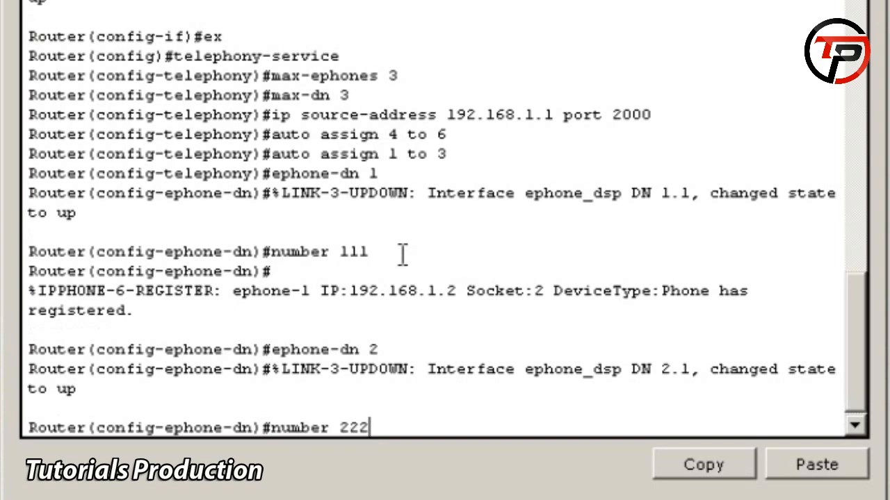
key(Return)
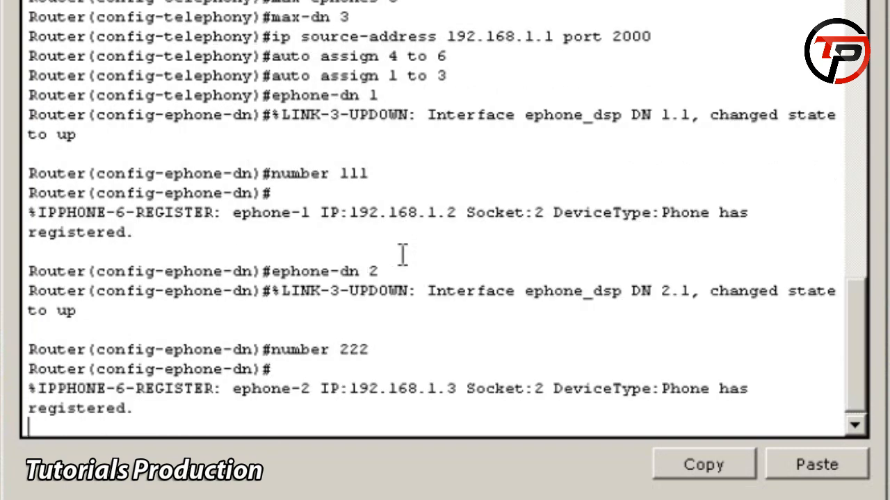
Create ephone-dn 3 on the router and assign it the number 333
key(Return)
text(ephone)
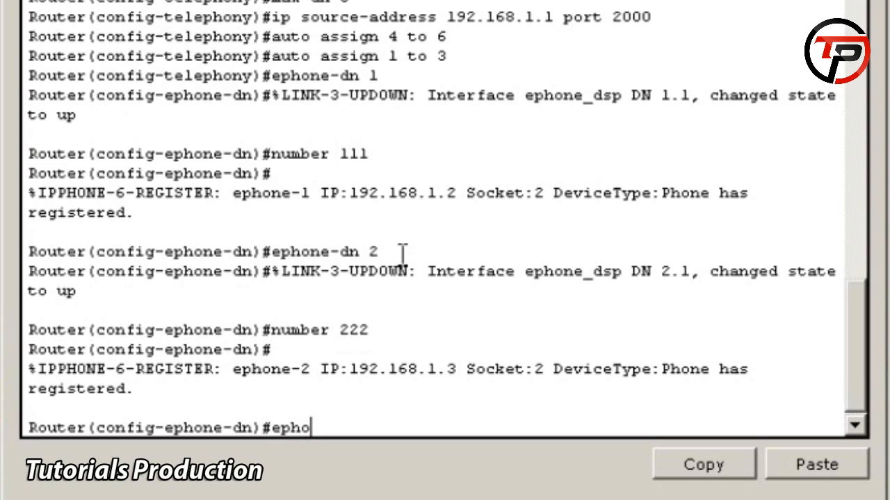
text(-dn 3)
key(Return)
key(Return)
text(number 333)
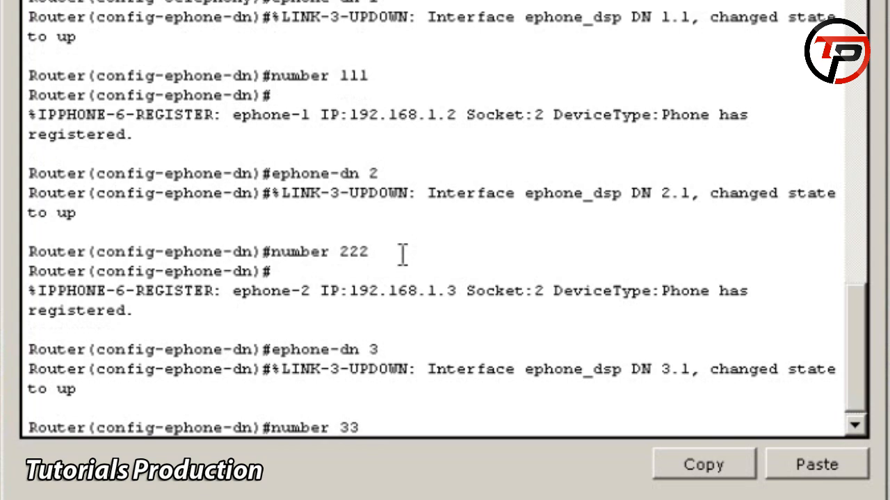
key(Return)
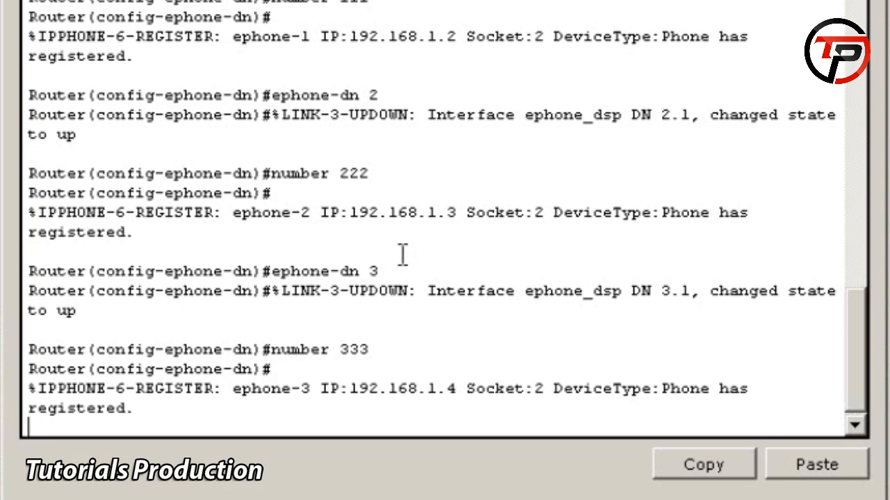
key(Return)
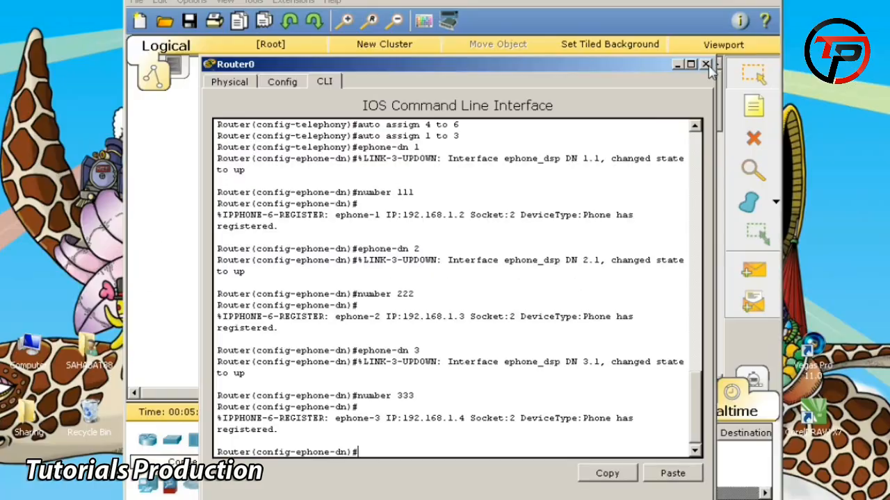
Close the router's command line window and open the IP Phone0 and IP Phone2 windows side by side
click(705, 64)
click(240, 259)
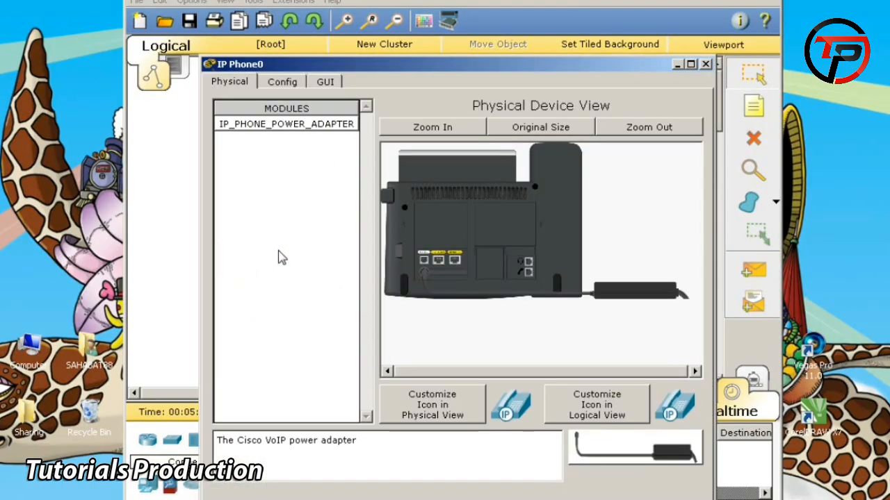
drag(482, 63, 312, 51)
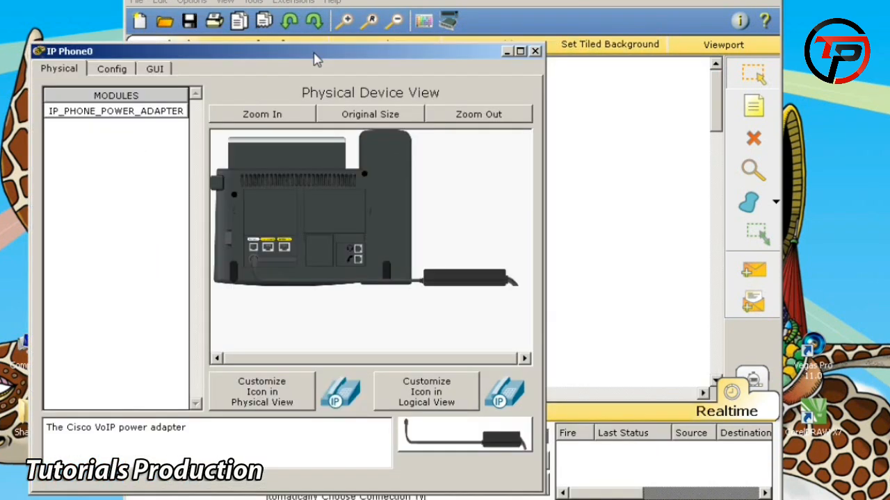
click(508, 53)
click(398, 275)
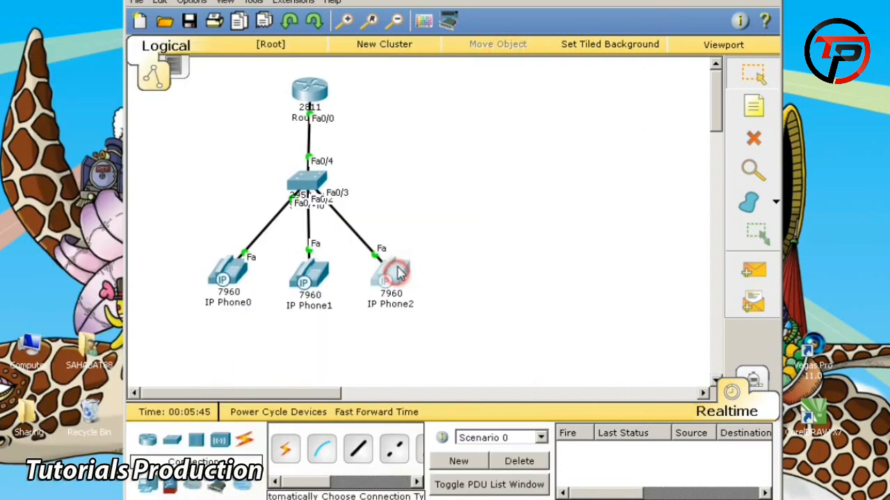
drag(502, 65, 587, 36)
click(228, 271)
drag(389, 52, 349, 37)
drag(532, 25, 639, 34)
mouse_move(332, 38)
mouse_down()
mouse_move(328, 29)
mouse_move(344, 39)
mouse_up()
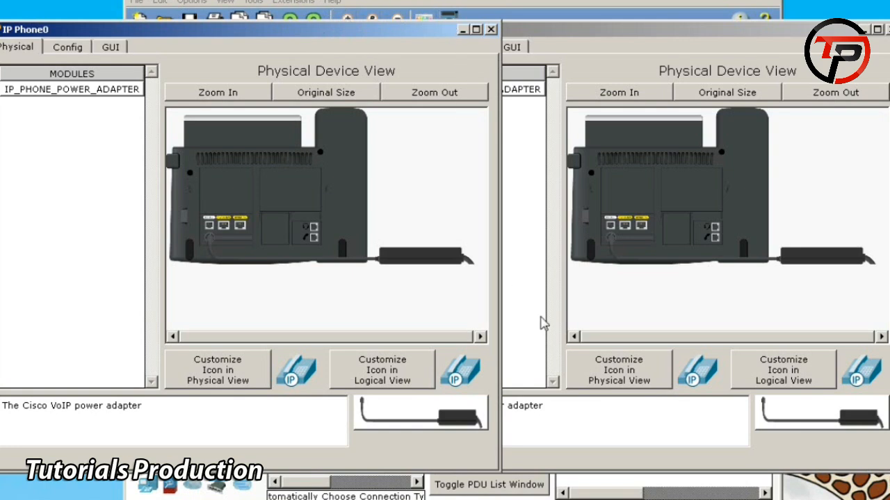
Display the graphical phone interfaces of IP Phone0 and IP Phone2
click(110, 46)
click(511, 47)
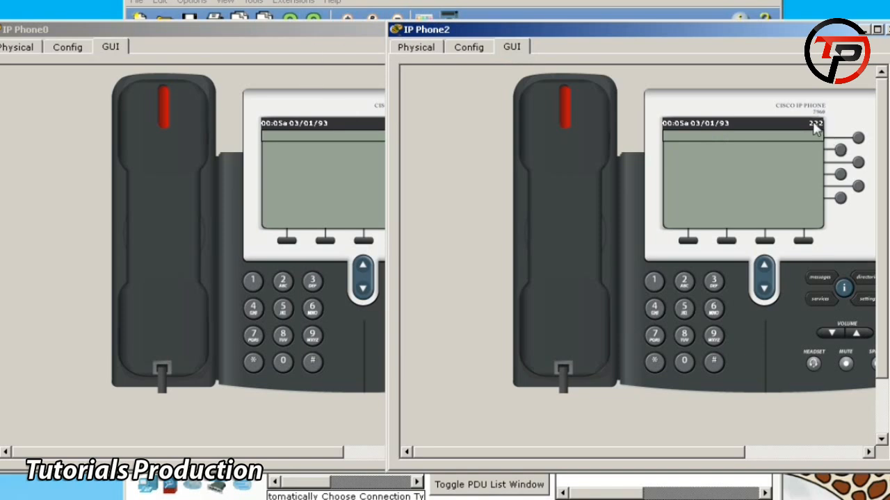
click(363, 63)
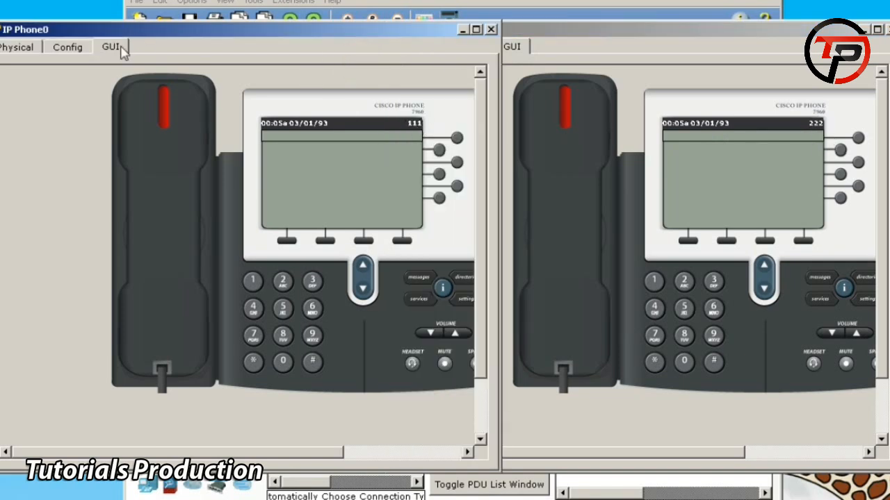
Call 222 from IP Phone0 by dialling and lifting its handset, and answer the call on IP Phone2
click(282, 281)
click(282, 281)
click(282, 281)
click(144, 214)
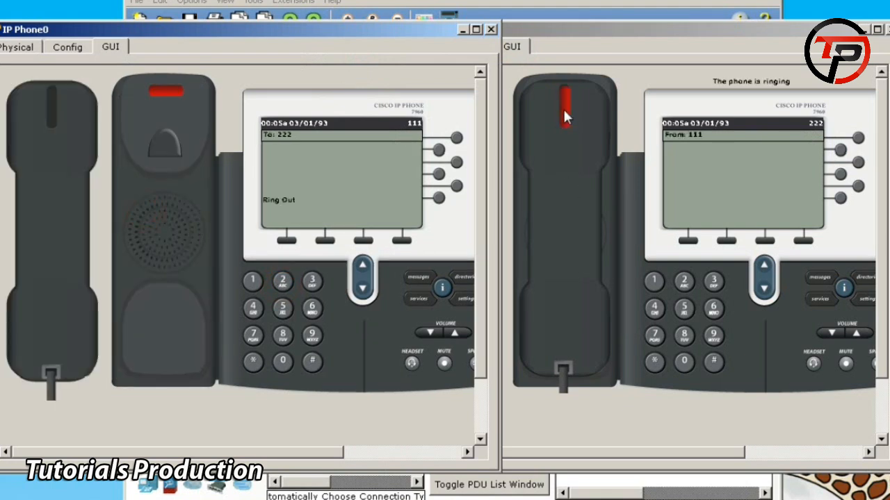
click(565, 128)
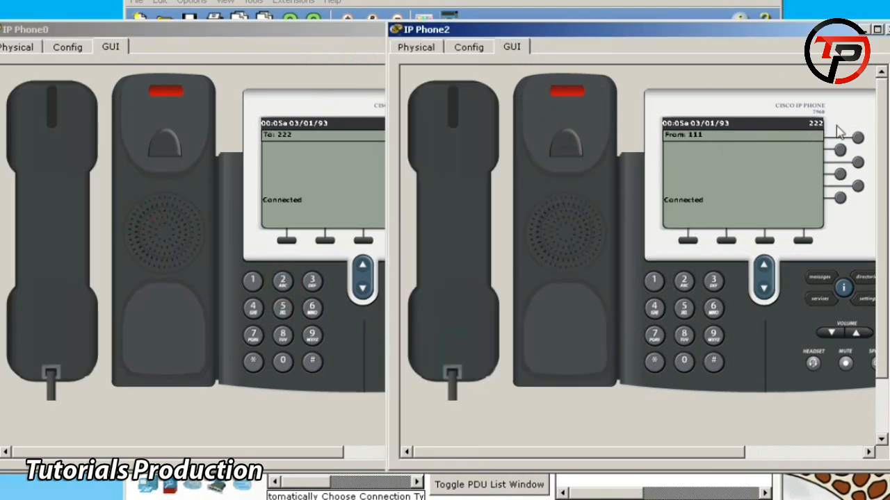
Close the IP Phone2 window and open the IP Phone1 window beside IP Phone0
click(885, 29)
drag(385, 32, 328, 65)
click(495, 179)
click(327, 277)
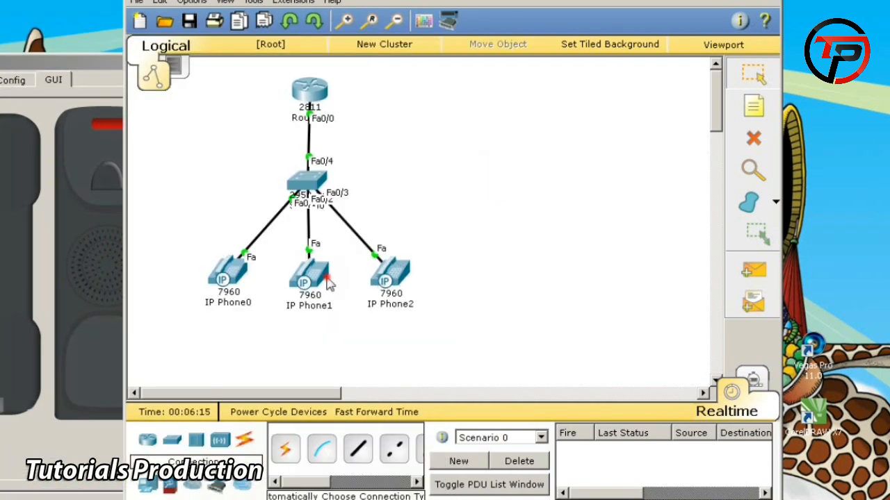
click(94, 64)
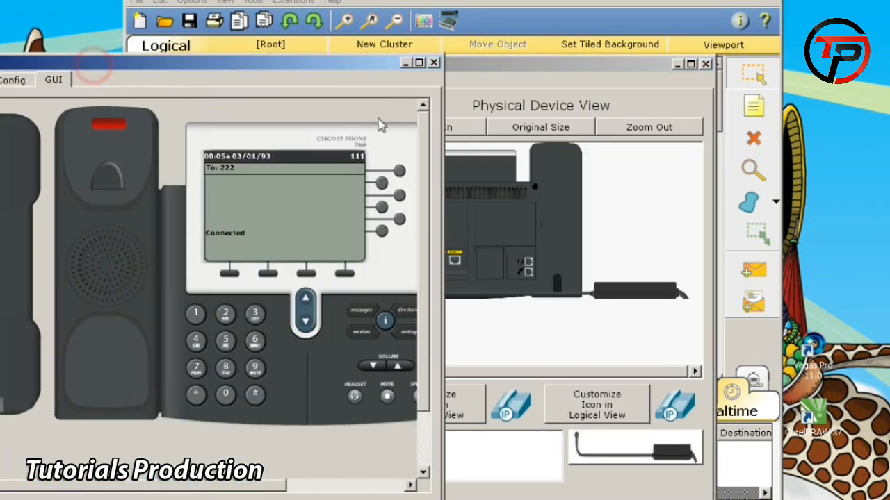
click(534, 65)
drag(534, 65, 686, 50)
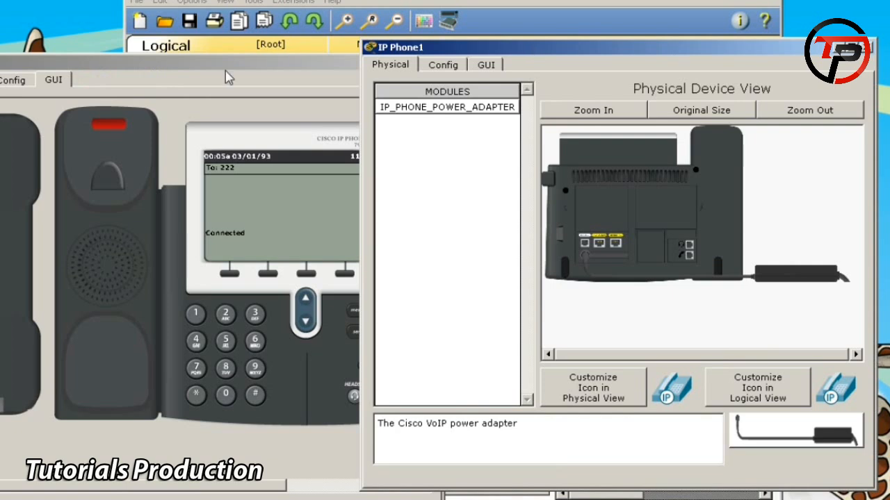
click(229, 77)
drag(273, 67, 339, 43)
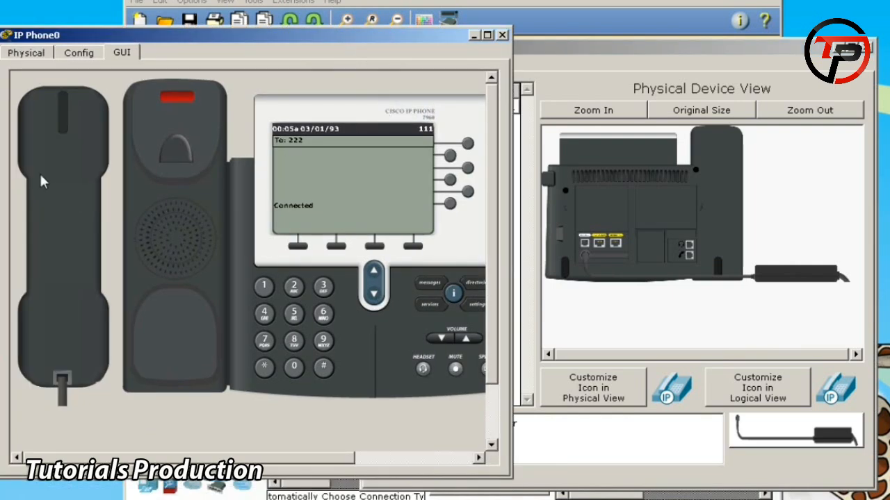
Hang up the call on IP Phone0 and display the graphical phone interface of IP Phone1
click(72, 187)
drag(596, 43, 660, 34)
click(548, 57)
click(271, 79)
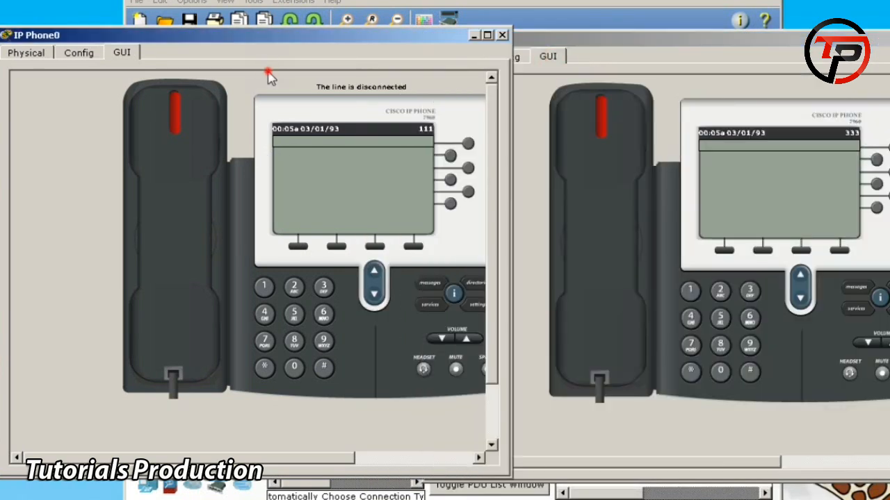
Call 333 from IP Phone0 by dialling and lifting its handset, and answer the call on IP Phone1
click(323, 287)
click(323, 287)
click(323, 287)
click(193, 245)
click(615, 126)
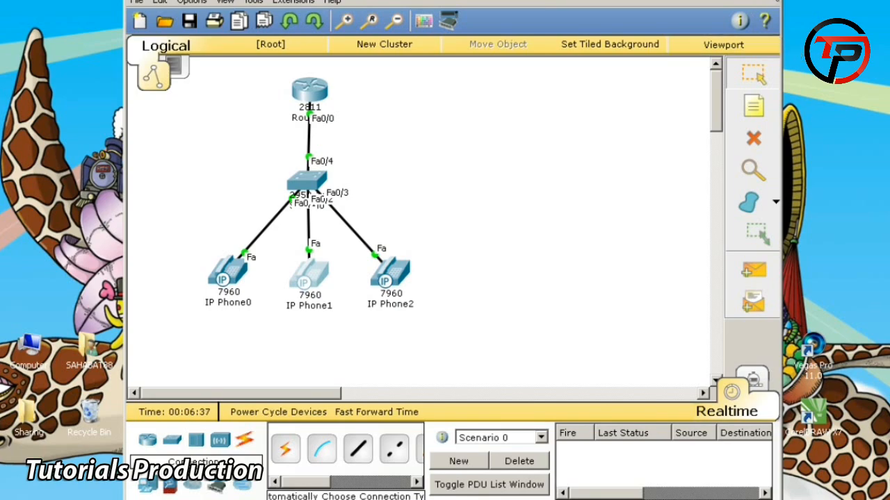
Close Packet Tracer and return to the desktop
click(774, 2)
click(508, 278)
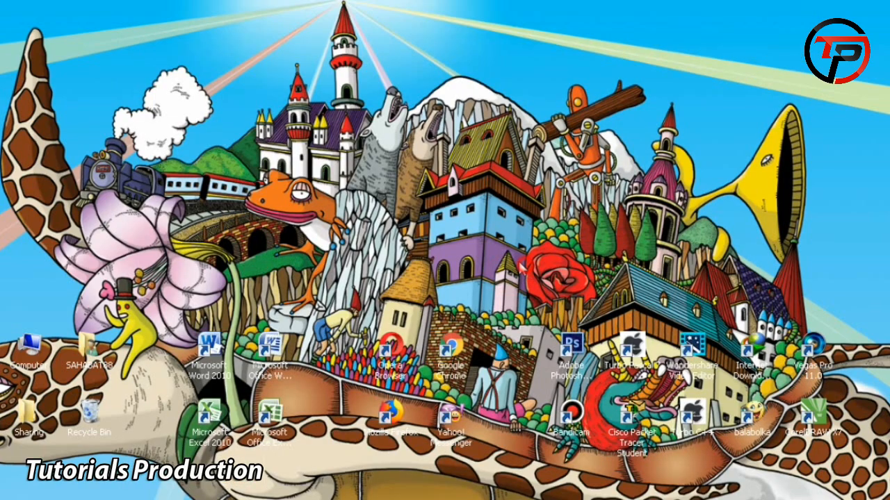